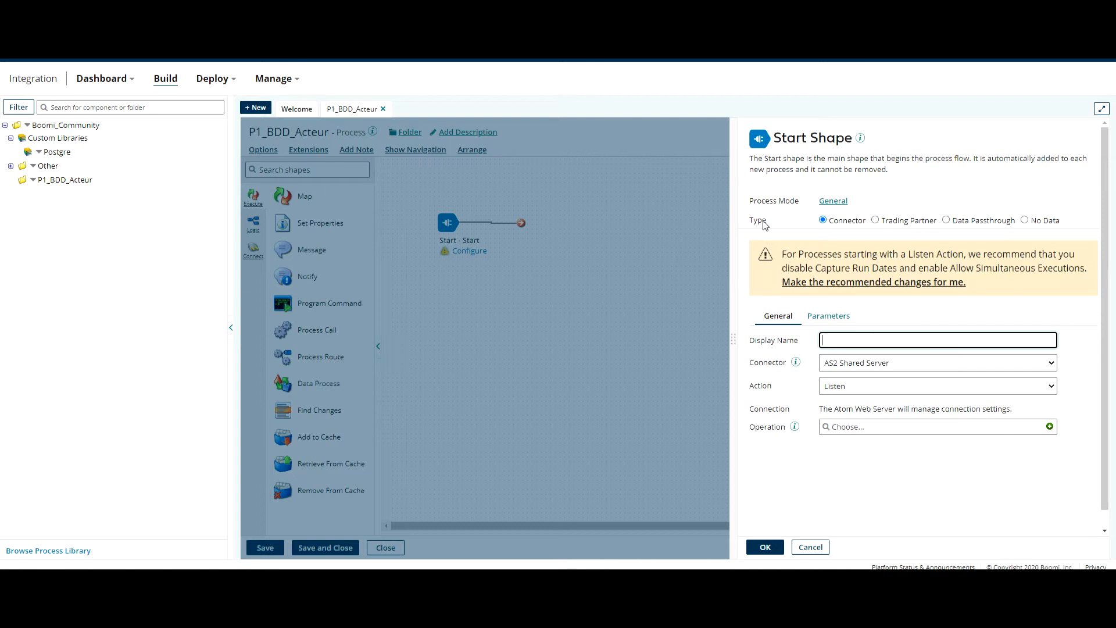
Set the Start shape's type to No Data and place a Database connector shape after it.
left_click(1035, 221)
left_click(765, 547)
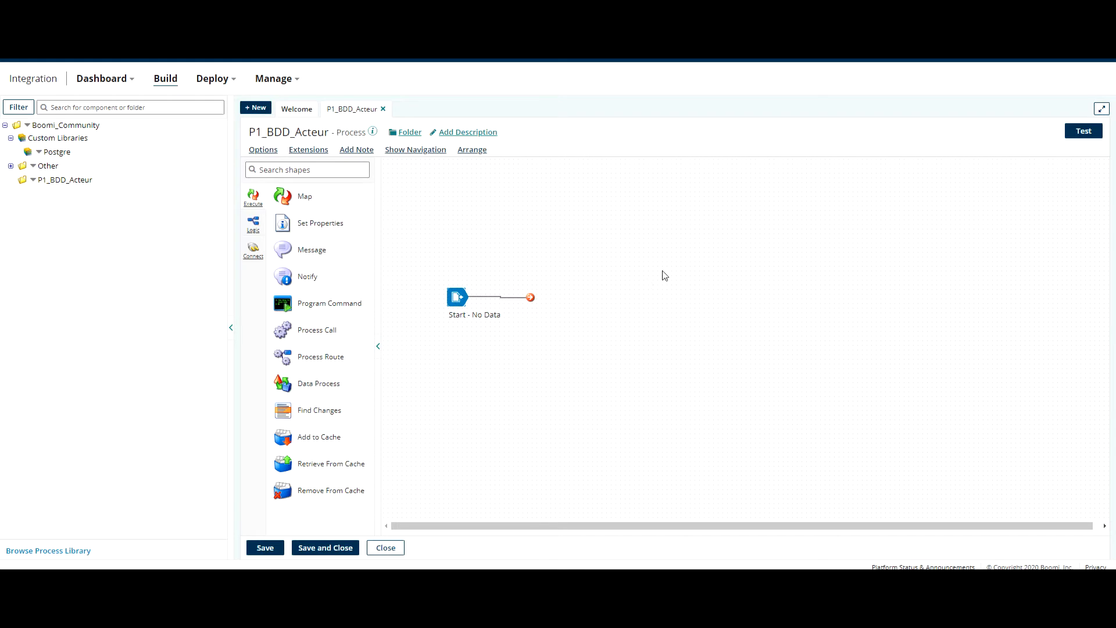
left_click(335, 175)
type("data")
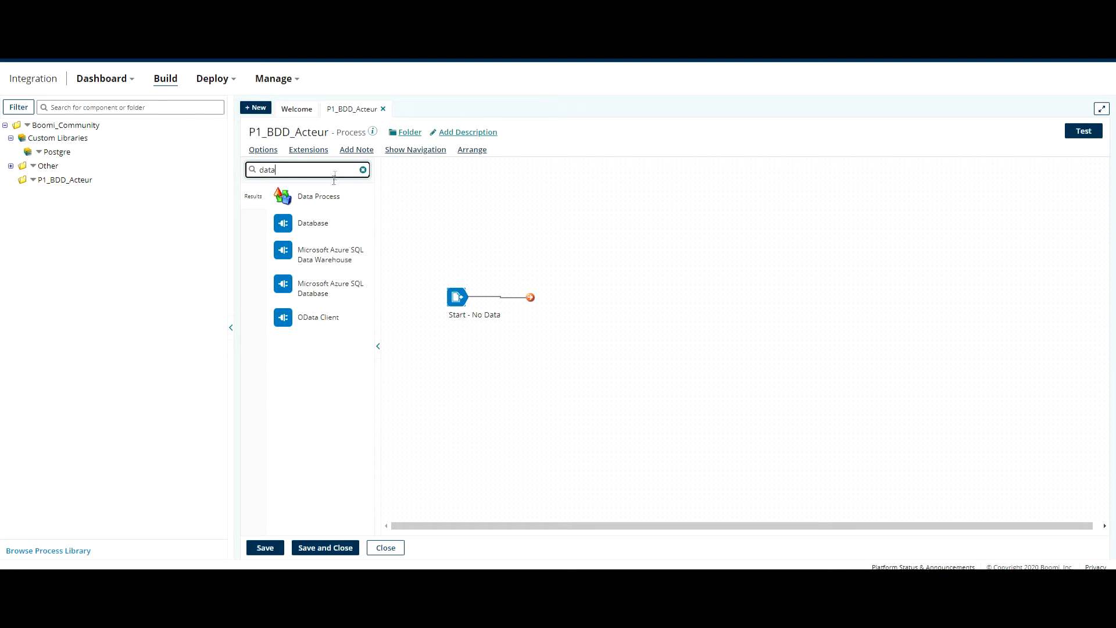
left_click_drag(312, 223, 608, 301)
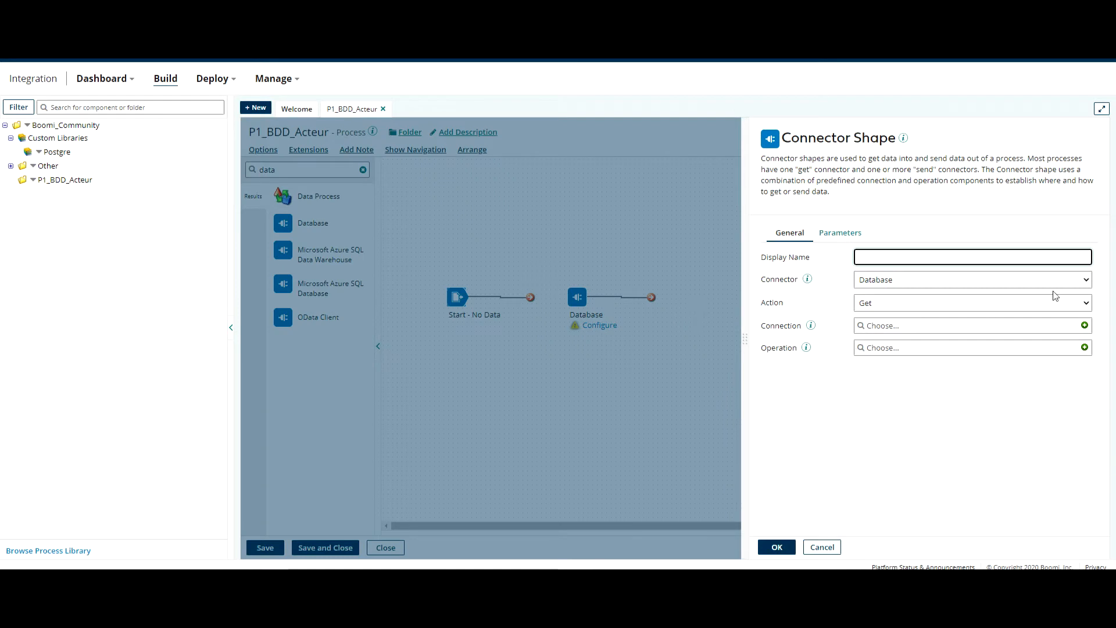
Keep the Database connector's action as Get and choose the existing BDD connection for it.
left_click(890, 303)
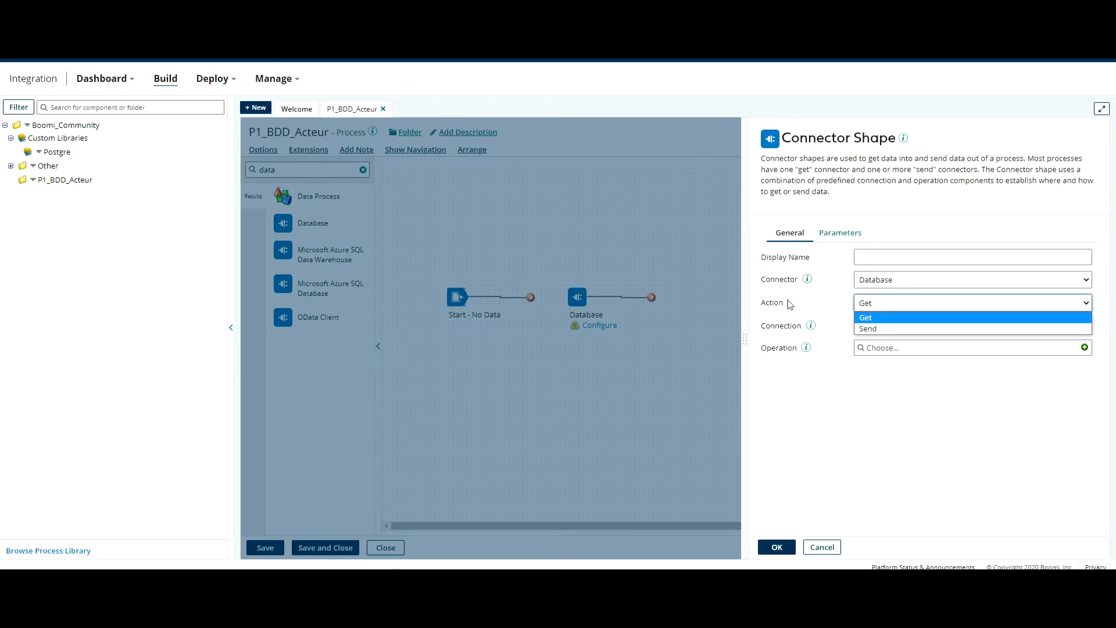
left_click(808, 307)
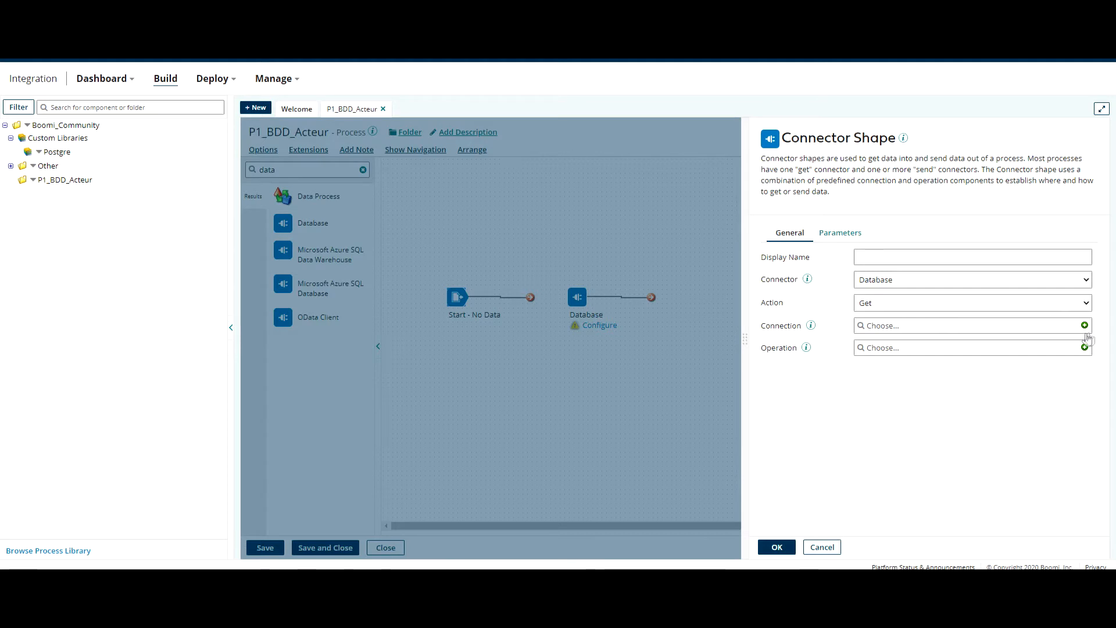
left_click(879, 327)
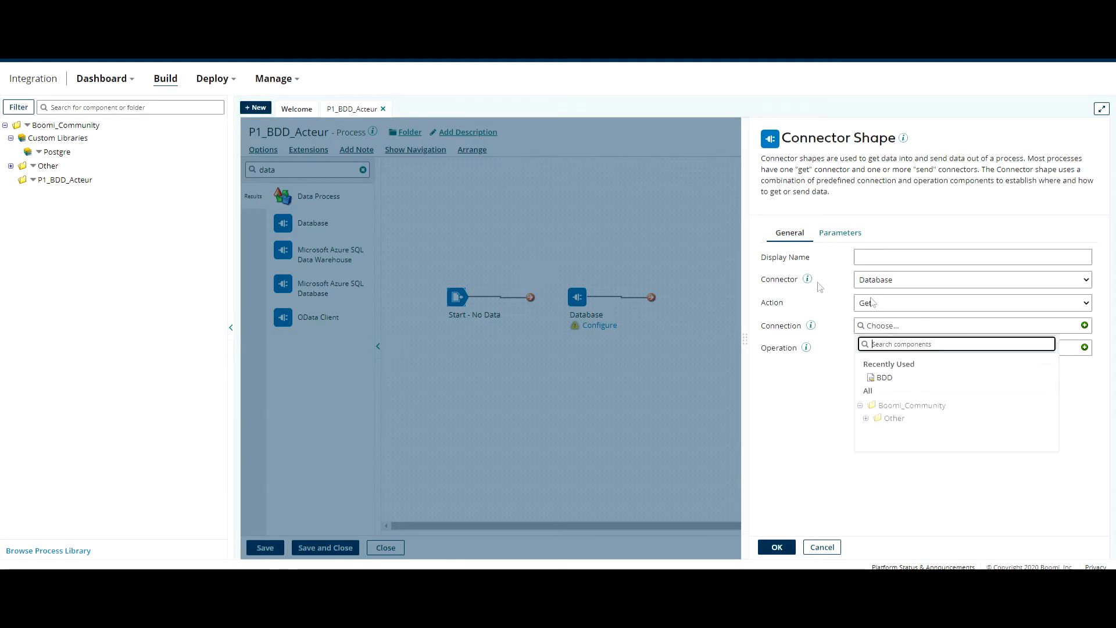
left_click(885, 377)
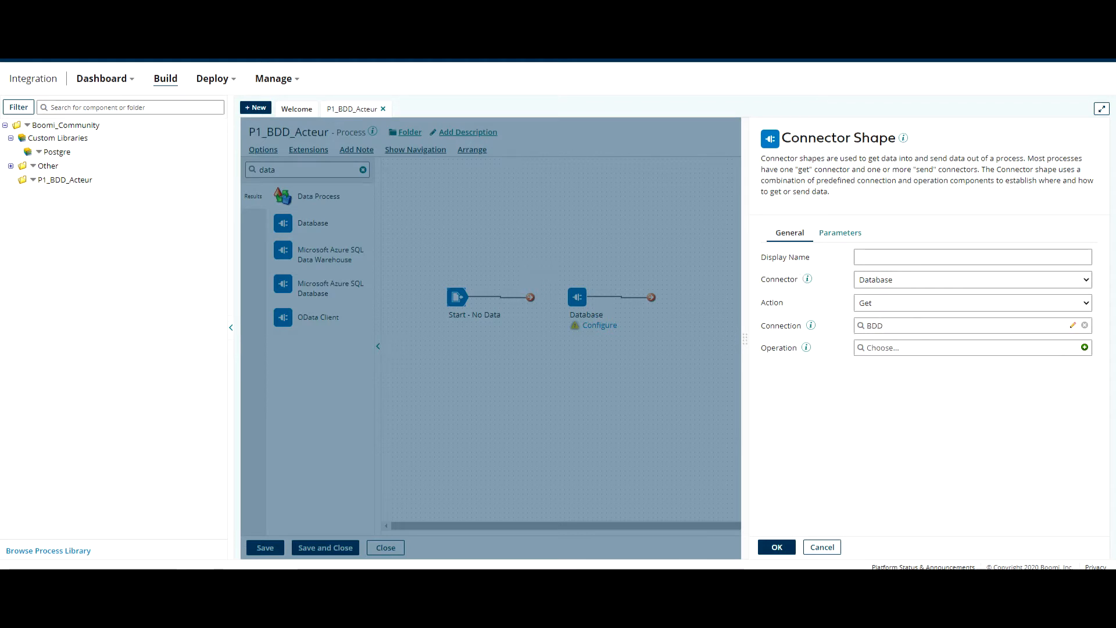
Create a new database operation for the connector and name it SELECT_bdd_acteur.
left_click(1085, 348)
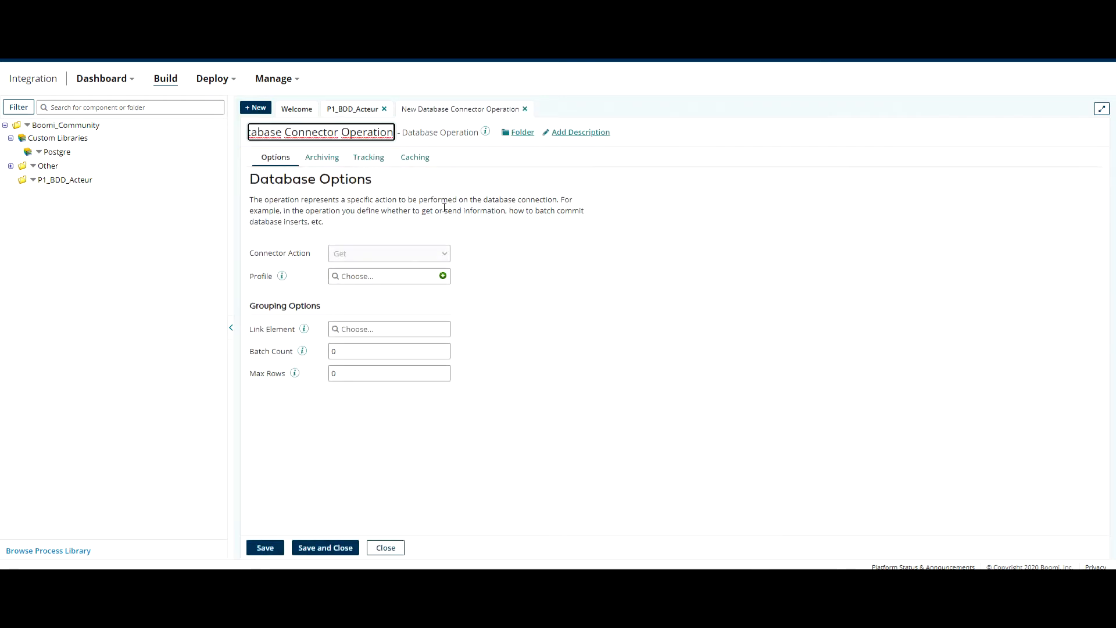
triple_click(379, 133)
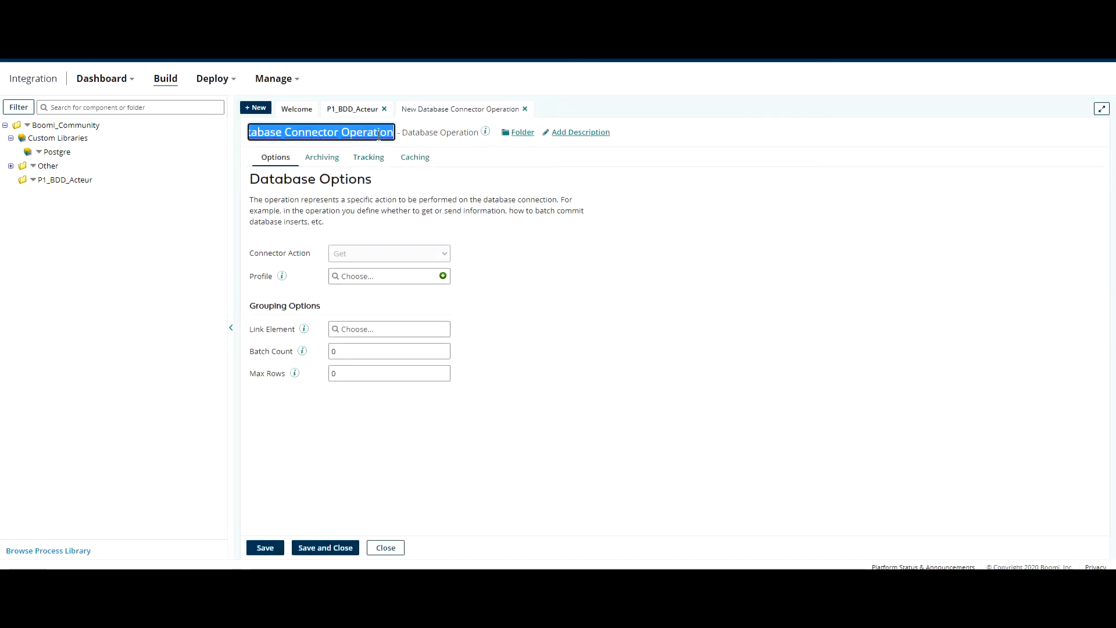
type("SELECT")
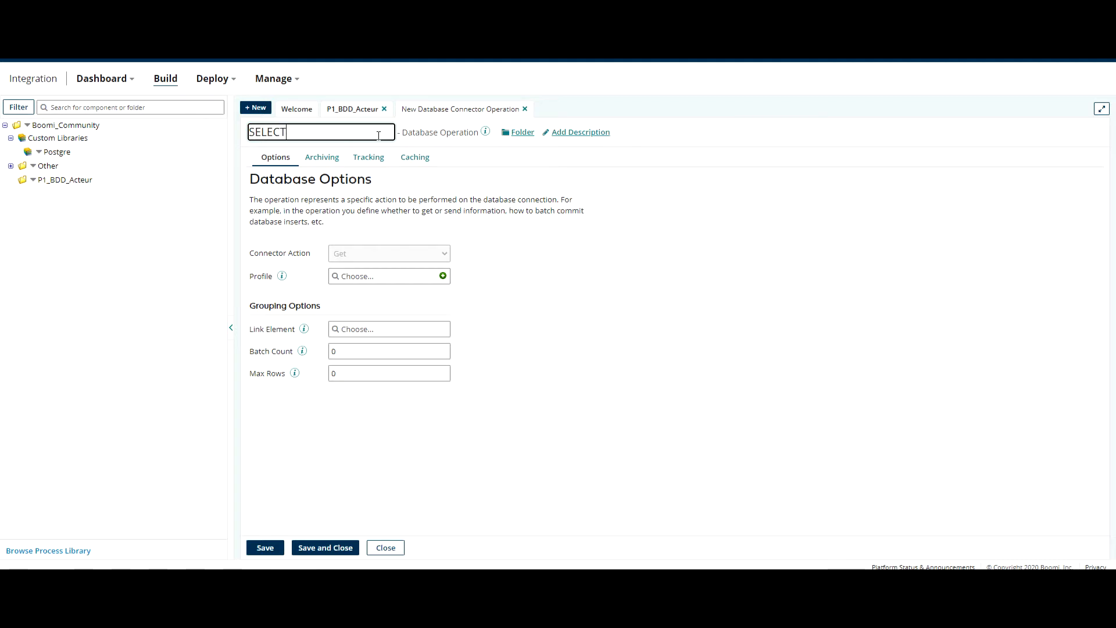
type("_bdd_acteur")
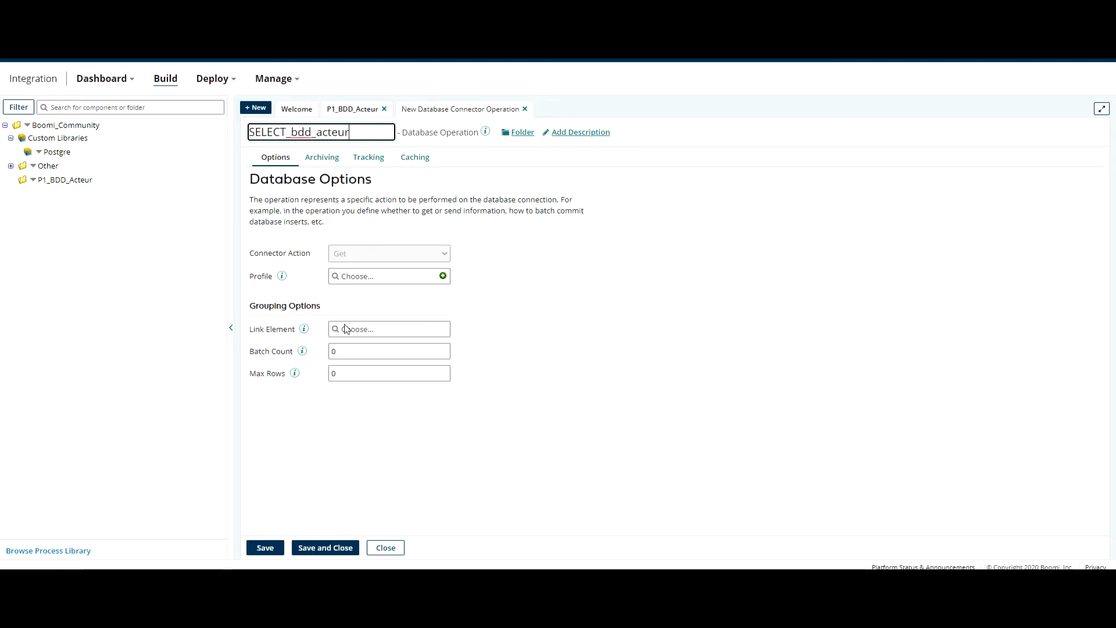
Create a new database profile for the operation and name it SELECT_bdd_acteur.
left_click(443, 276)
type("SELE")
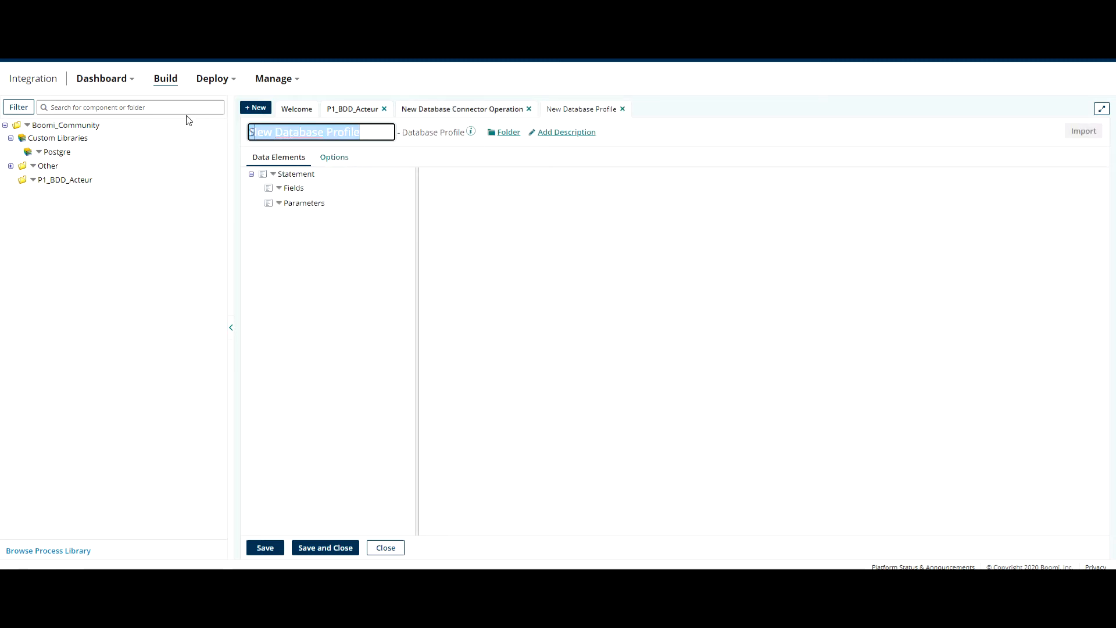
type("CT_bdd_acteur")
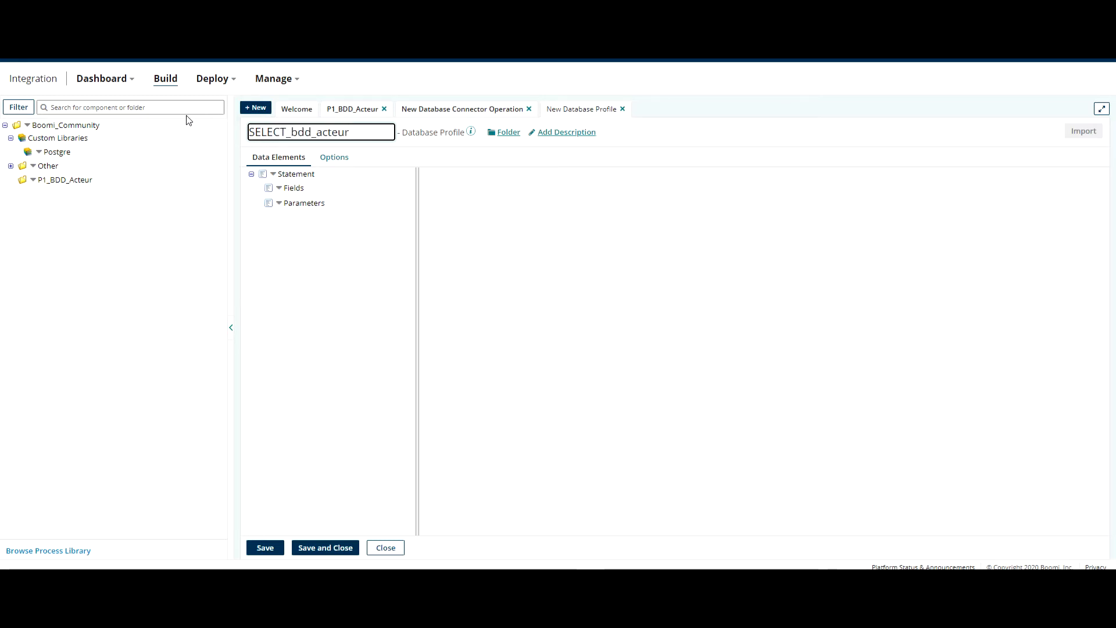
Enter the profile statement's SQL script "SELECT nom_acteur, prenom_acteur, age_acteur FROM t_acteur;".
left_click(302, 173)
left_click(495, 373)
type("SELECT nom,ac")
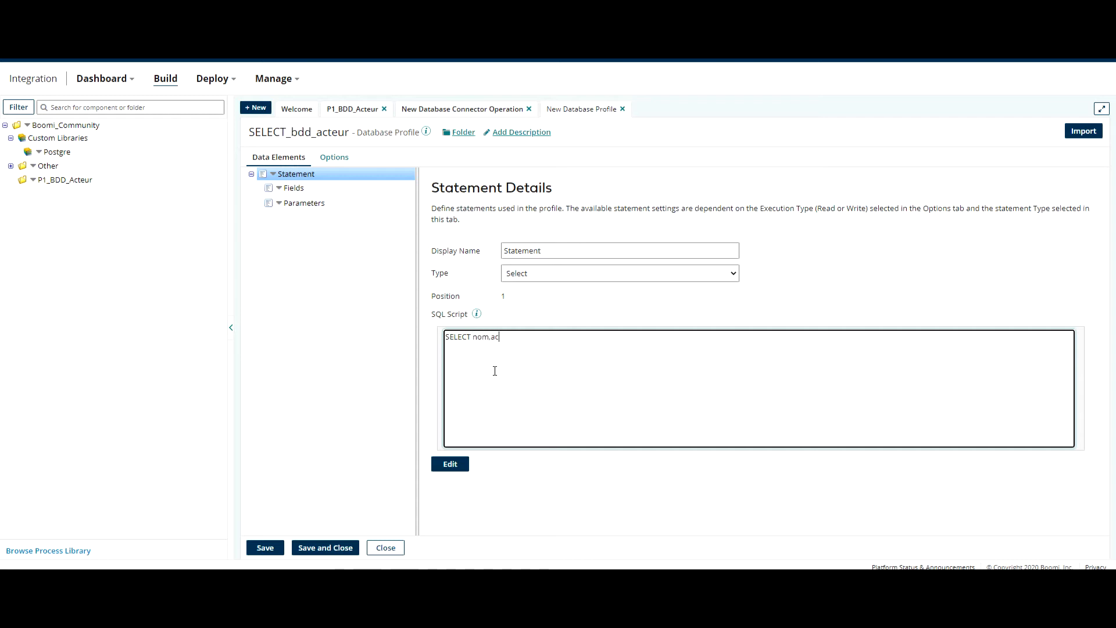
key("BackSpace")
key("BackSpace")
key("BackSpace")
type("_acteur, ")
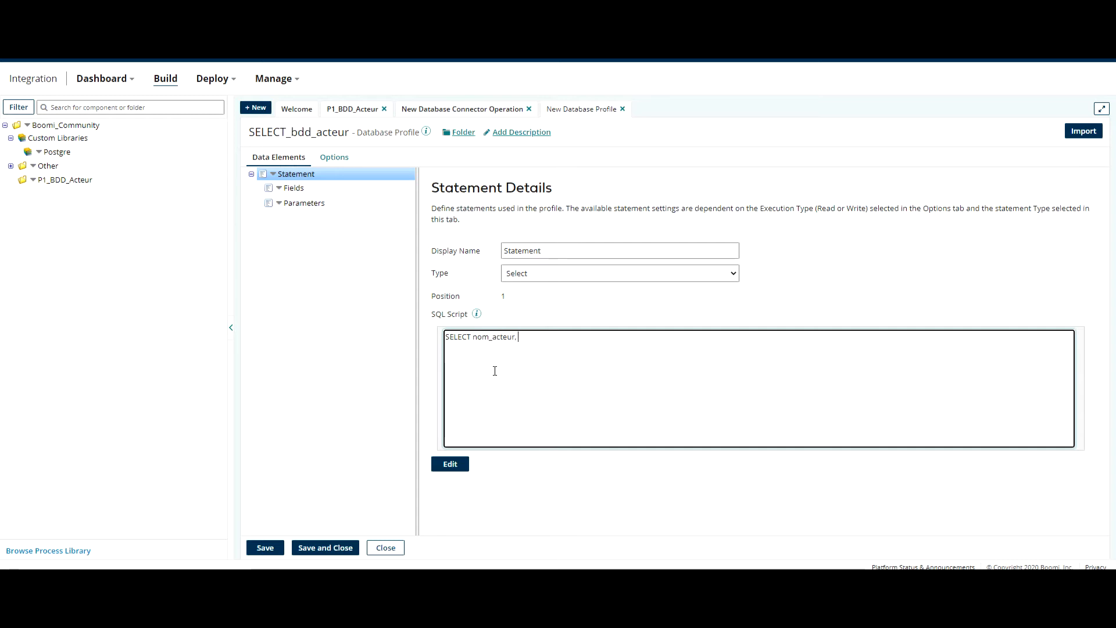
type("prenom_acteur, age_acteu")
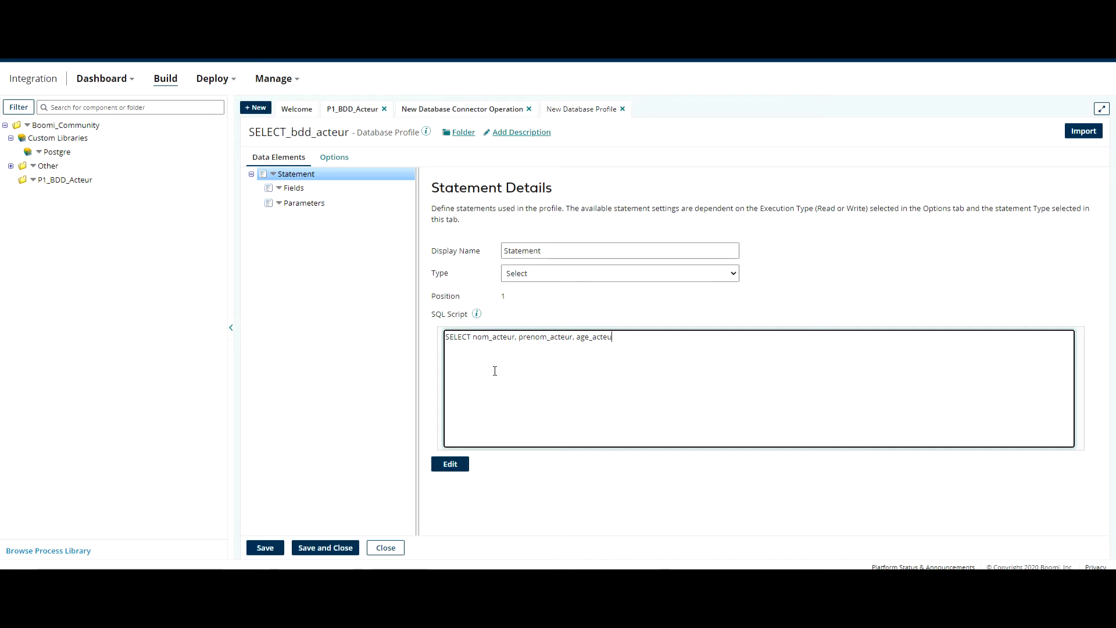
type("r FROM t_acteur;")
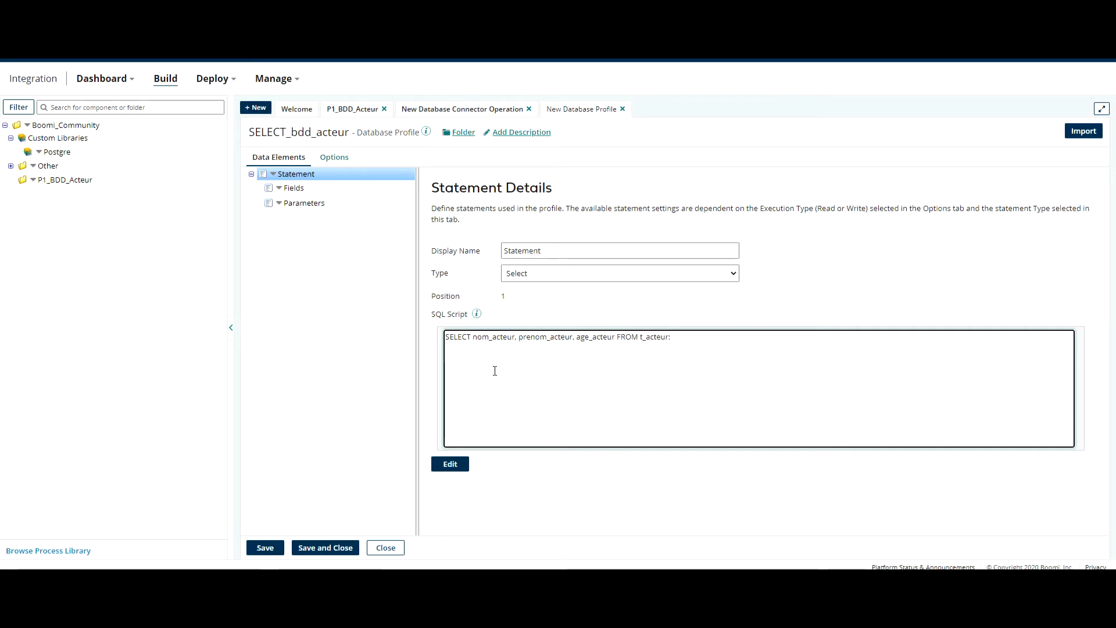
Add three fields under the statement's Fields element in the database profile.
left_click(279, 188)
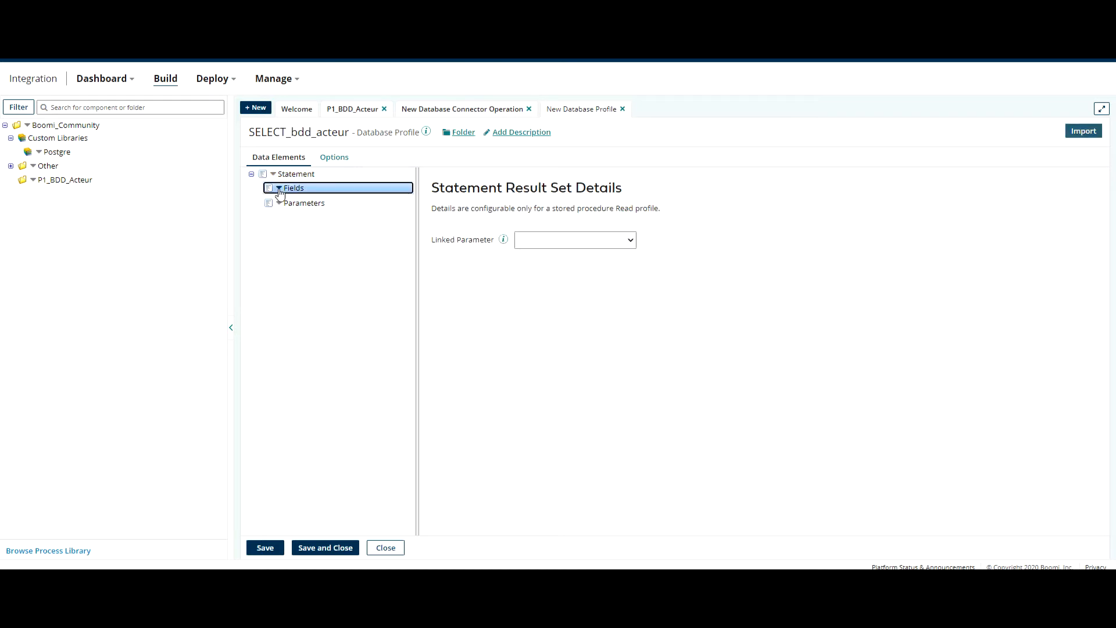
left_click(296, 198)
left_click(279, 187)
left_click(291, 198)
left_click(279, 192)
left_click(294, 200)
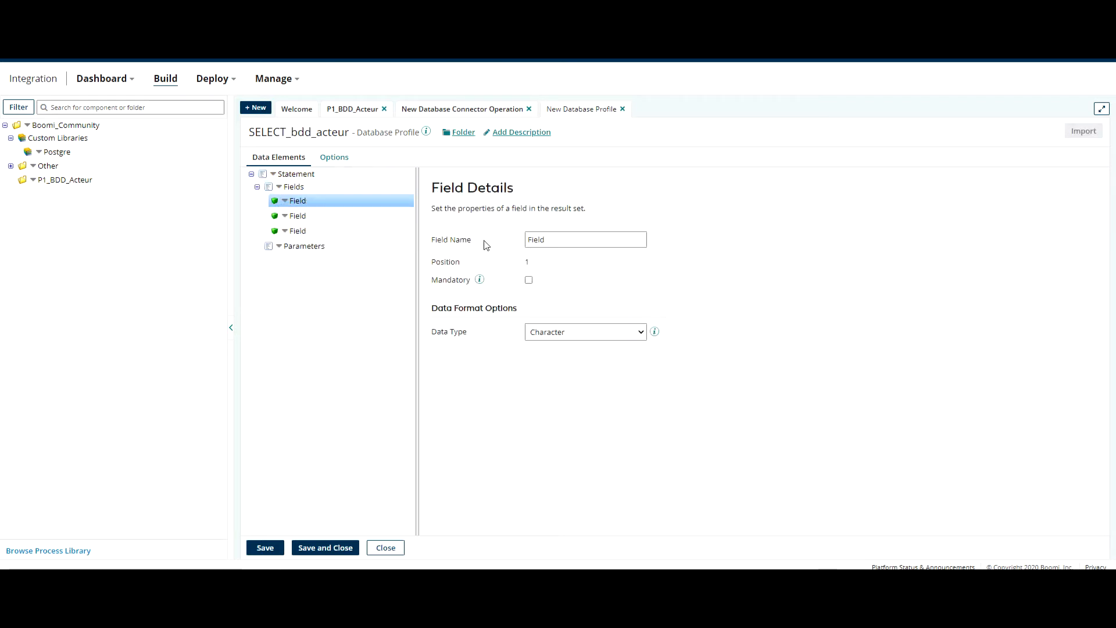
Name the three fields nom_acteur, prenom_acteur and age_acteur, and set age_acteur's data type to Number.
type("nom_acteur")
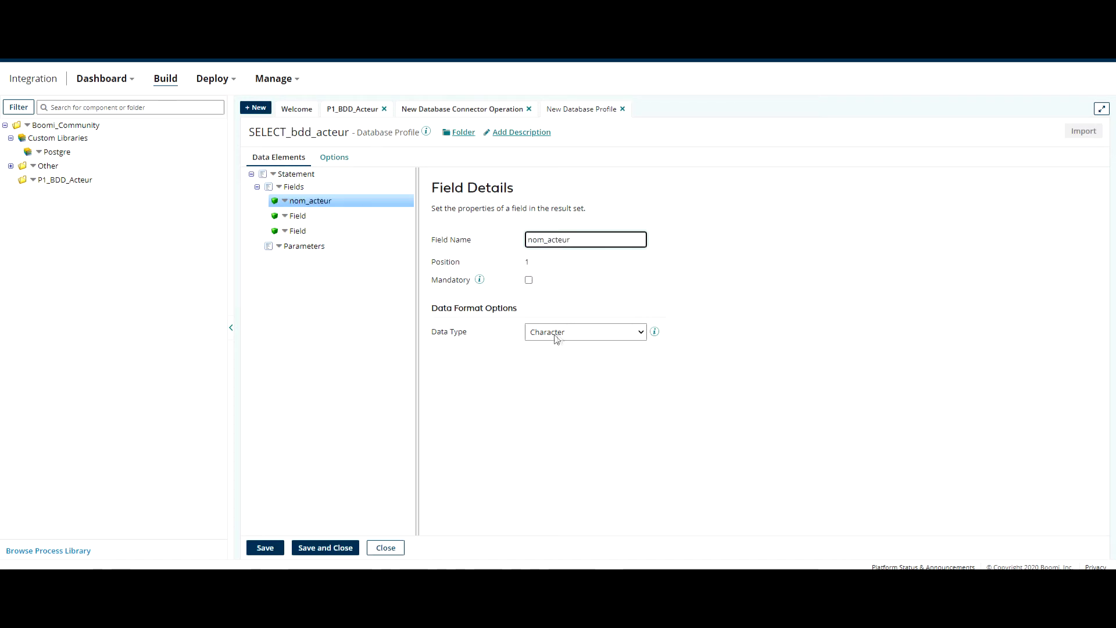
left_click(352, 220)
type("prenom_acteur")
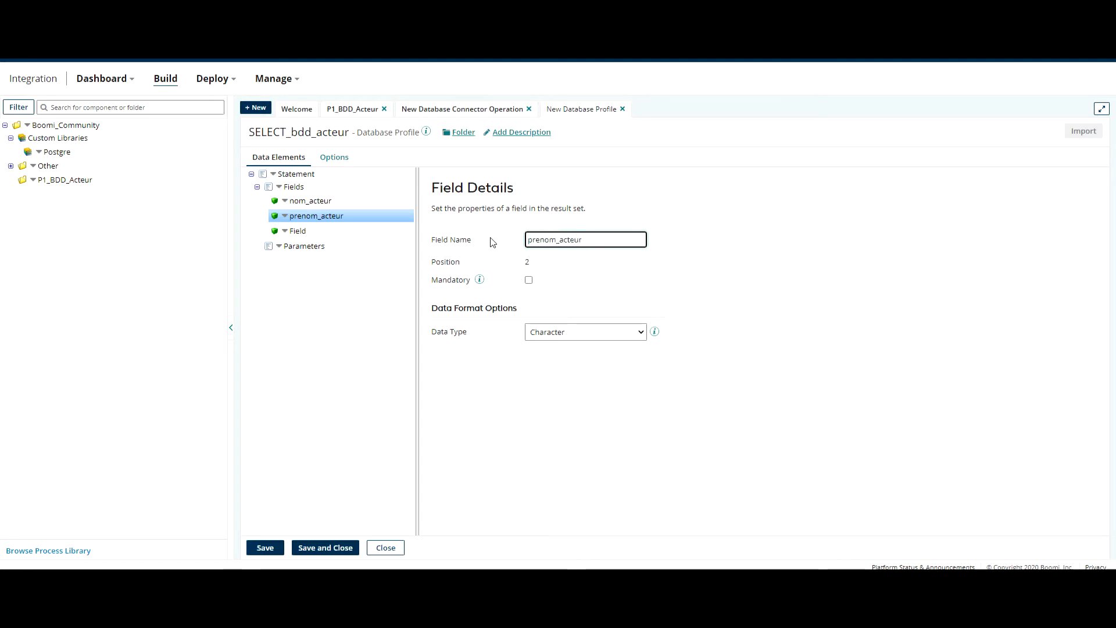
left_click(334, 232)
type("age_ac")
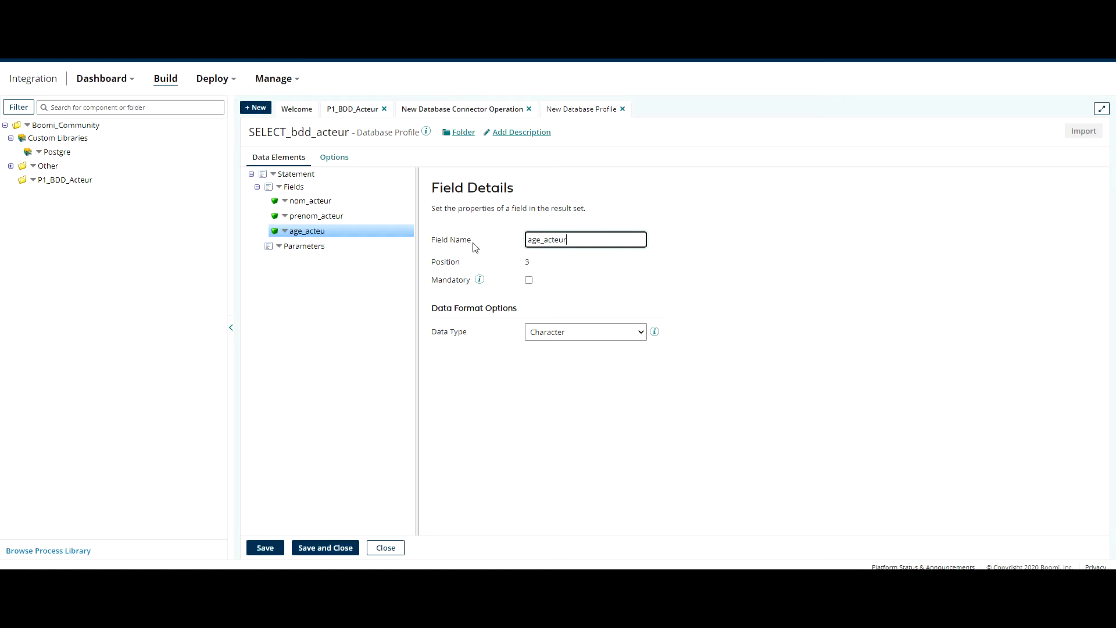
left_click(595, 337)
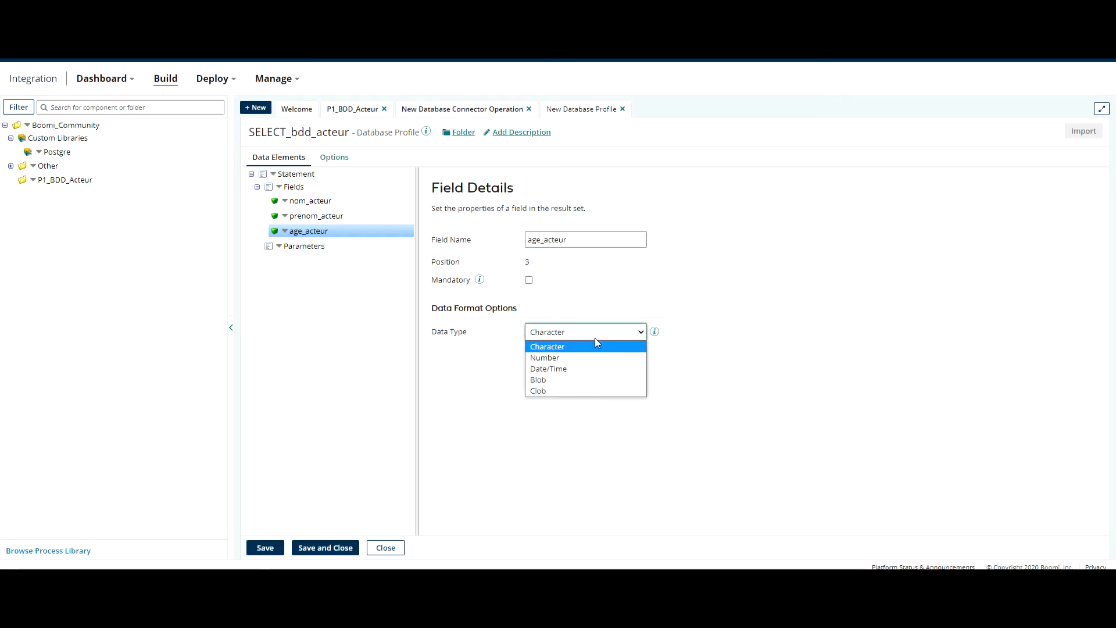
left_click(567, 359)
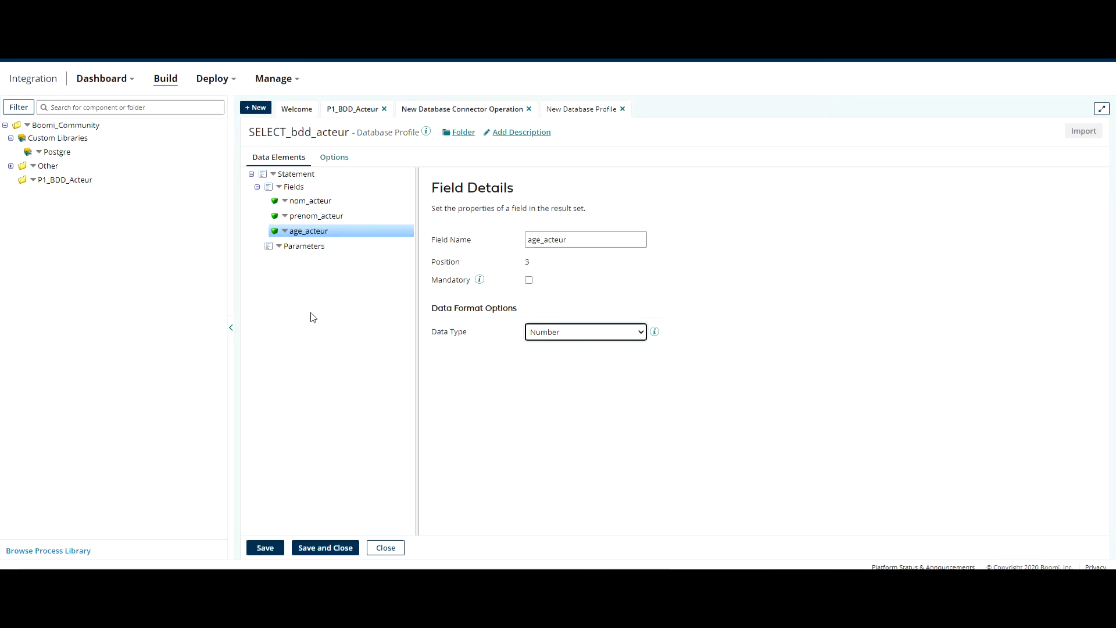
Save and close the SELECT_bdd_acteur database profile and its operation.
left_click(325, 551)
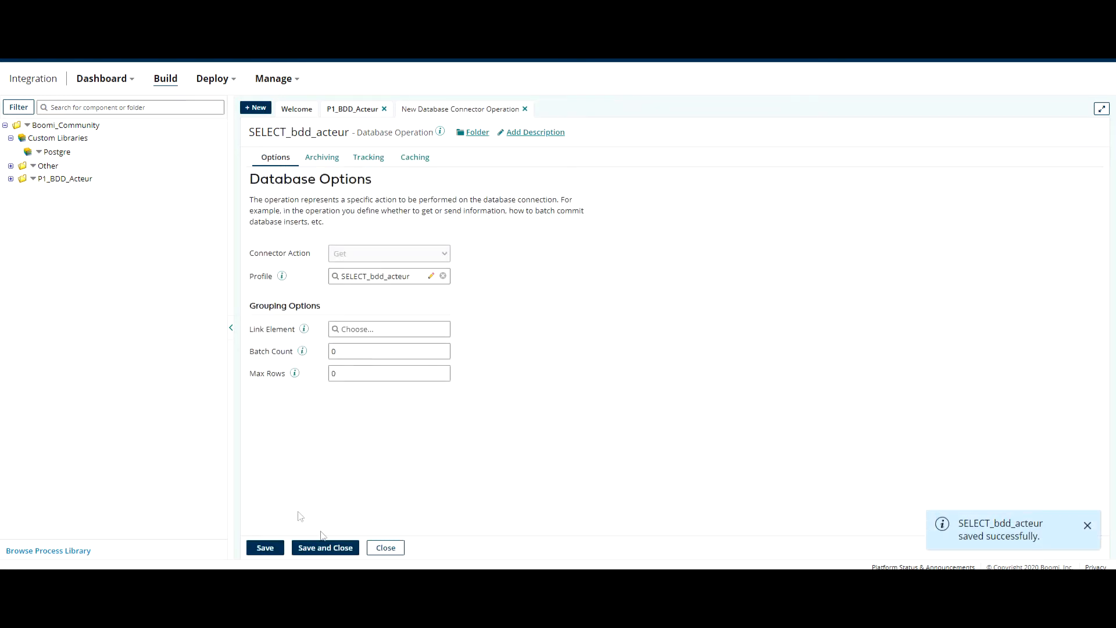
left_click(329, 552)
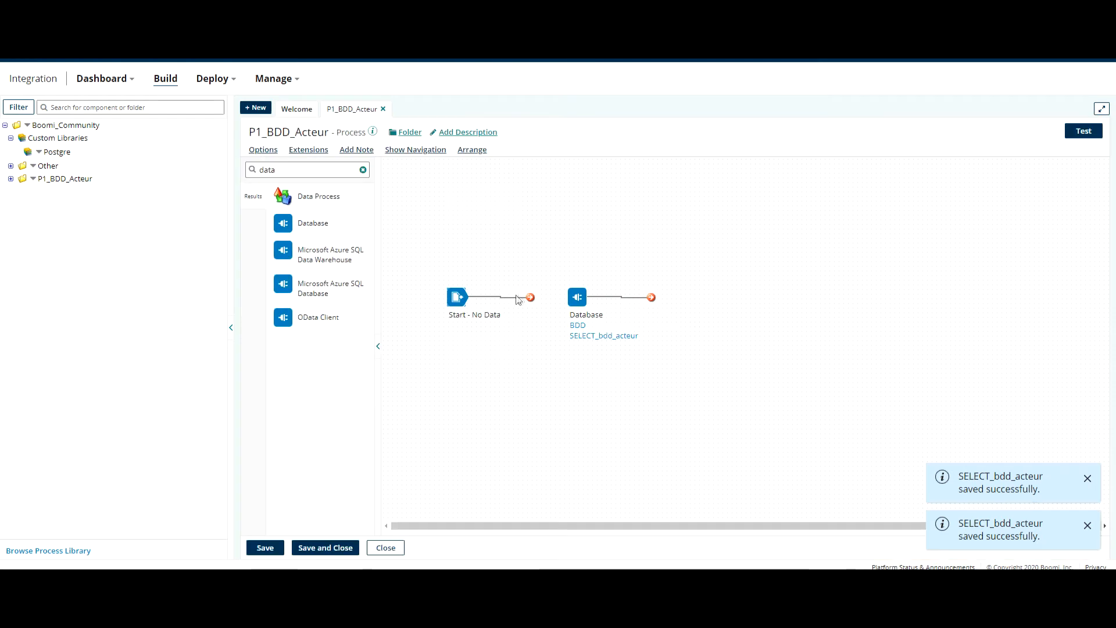
Connect the Start shape to the Database connector, then add a Stop shape and link the connector to it.
left_click_drag(526, 294, 576, 296)
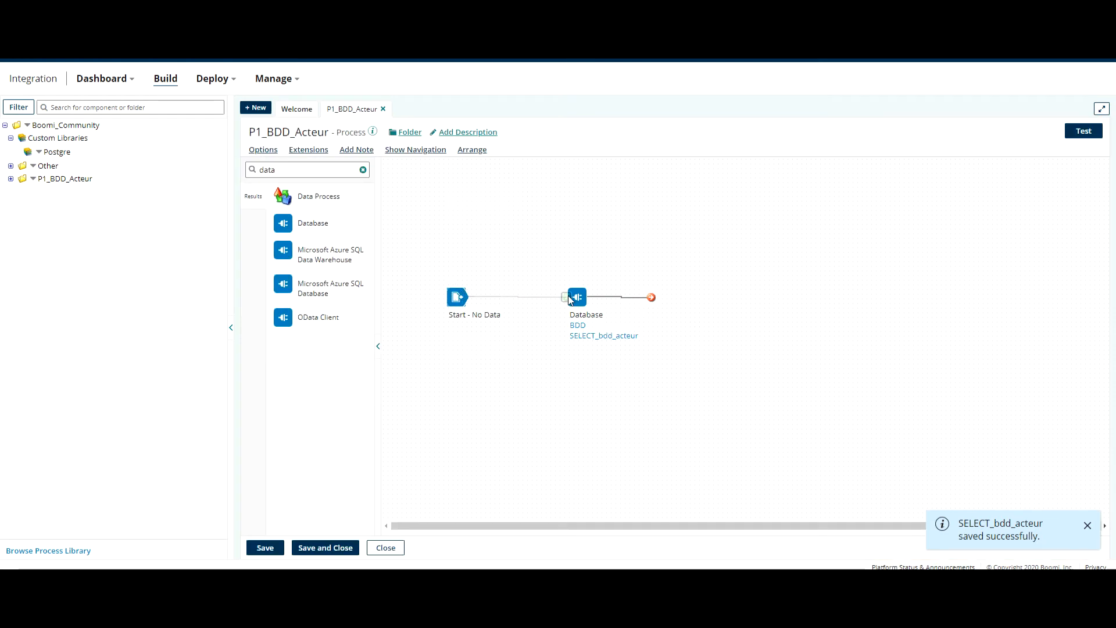
double_click(324, 172)
type("stop")
left_click_drag(307, 193, 658, 296)
left_click(812, 547)
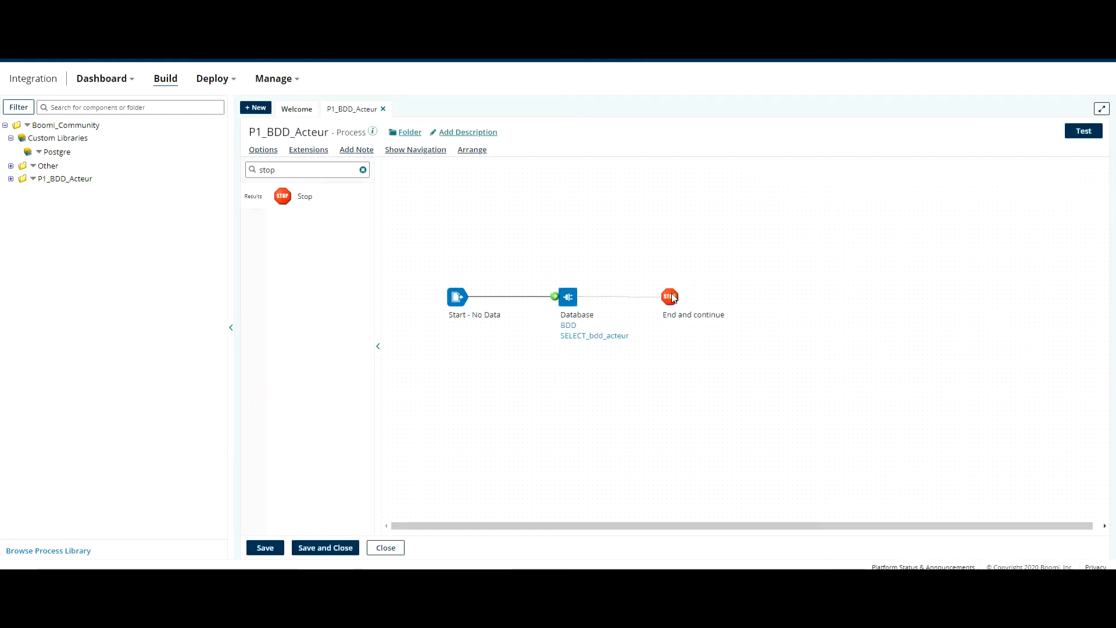
Save the process and run a test of it on the 192.168.1.34 Atom.
left_click(265, 548)
left_click(1083, 130)
left_click(388, 170)
left_click(379, 251)
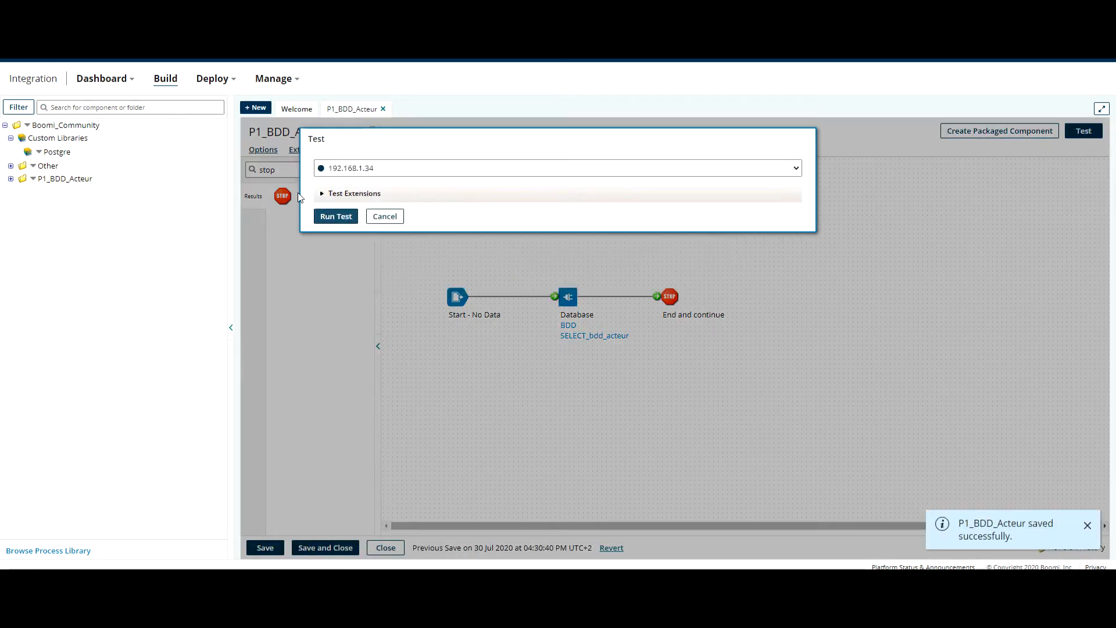
left_click(335, 218)
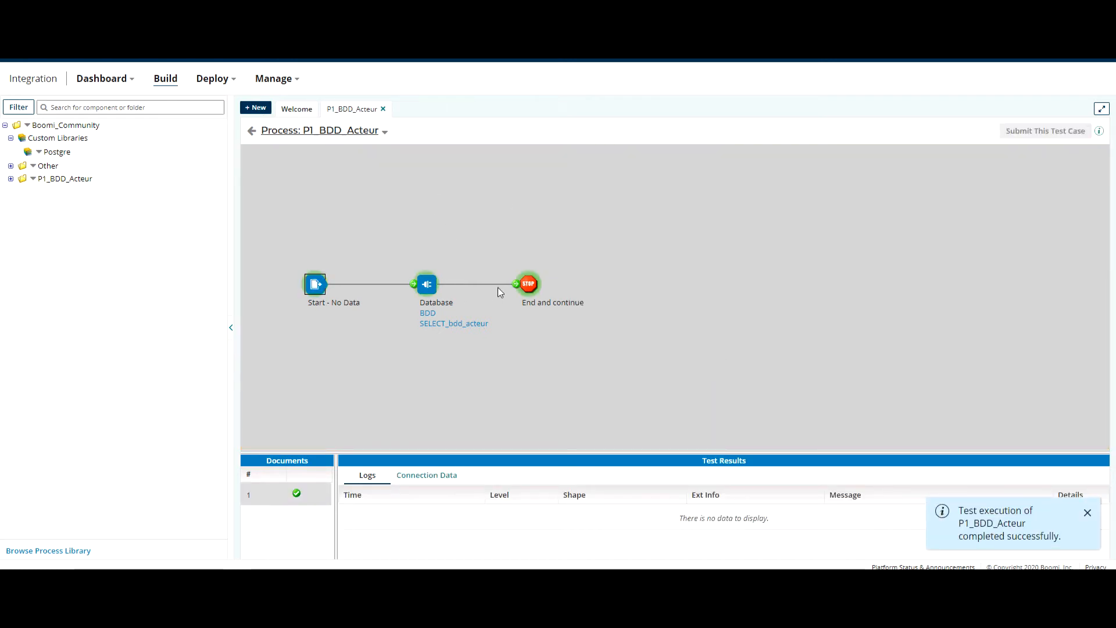
Examine the Stop shape's source data document in the test results, and close the viewer.
left_click(533, 292)
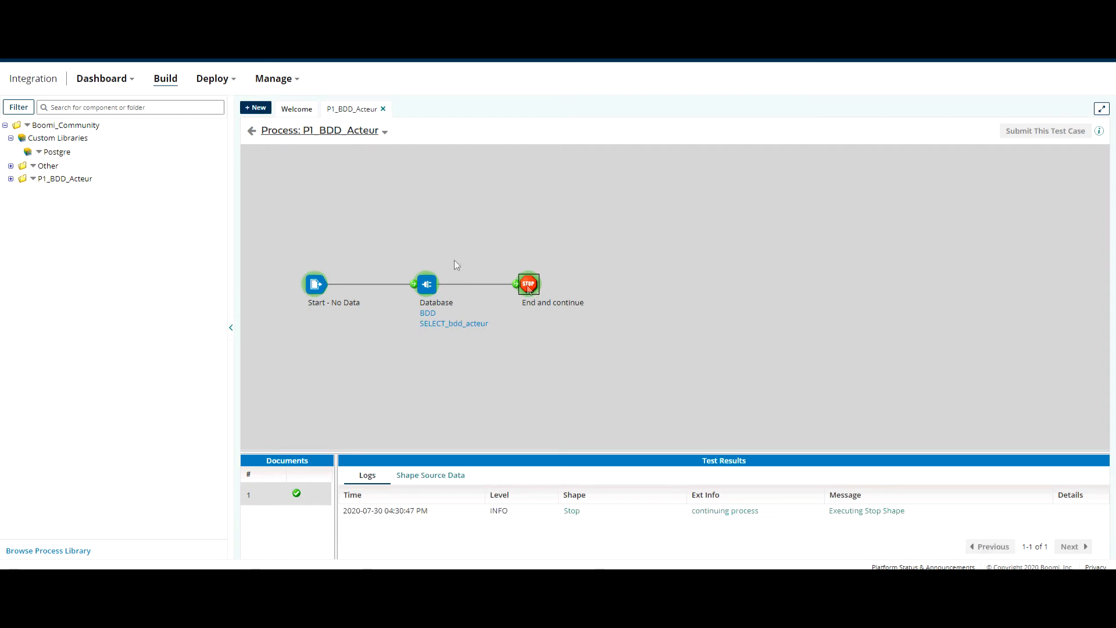
left_click(442, 478)
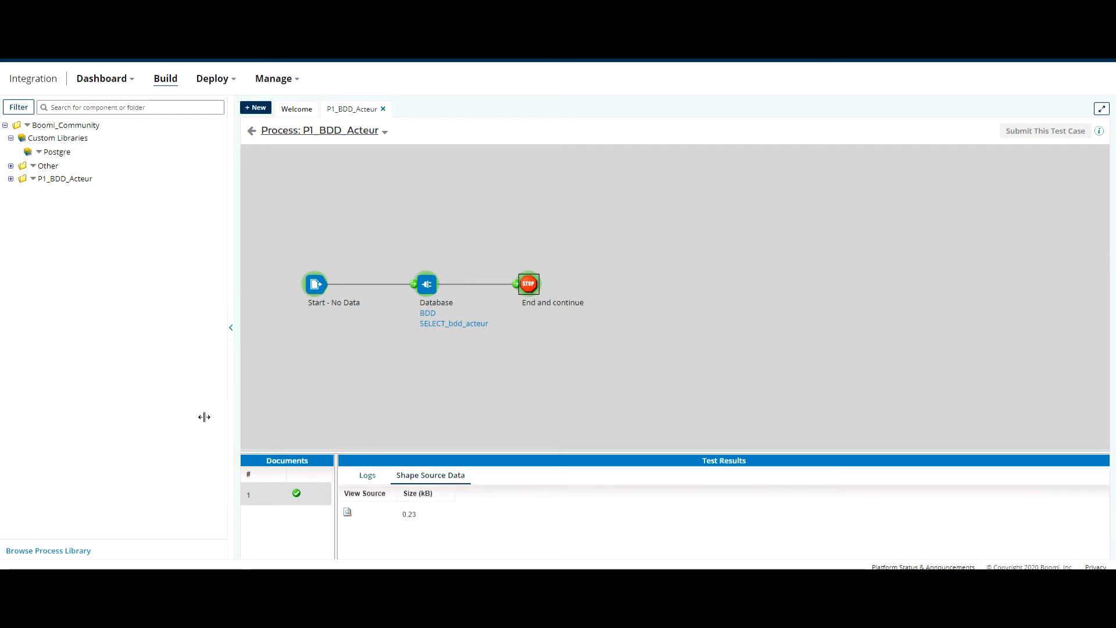
left_click(348, 513)
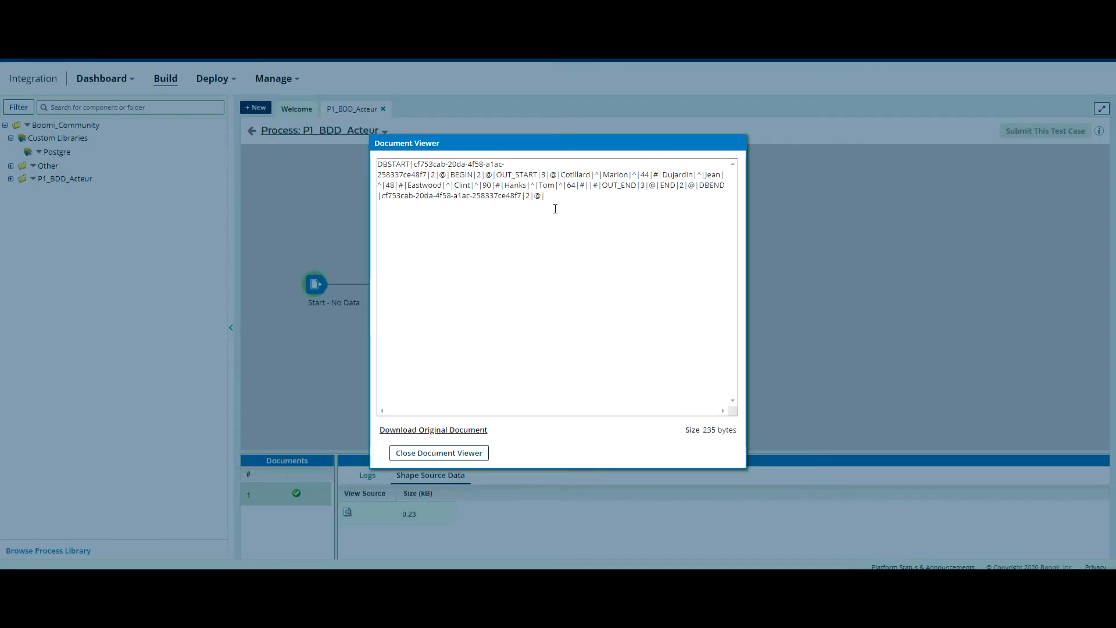
left_click(550, 205)
left_click_drag(549, 204, 377, 160)
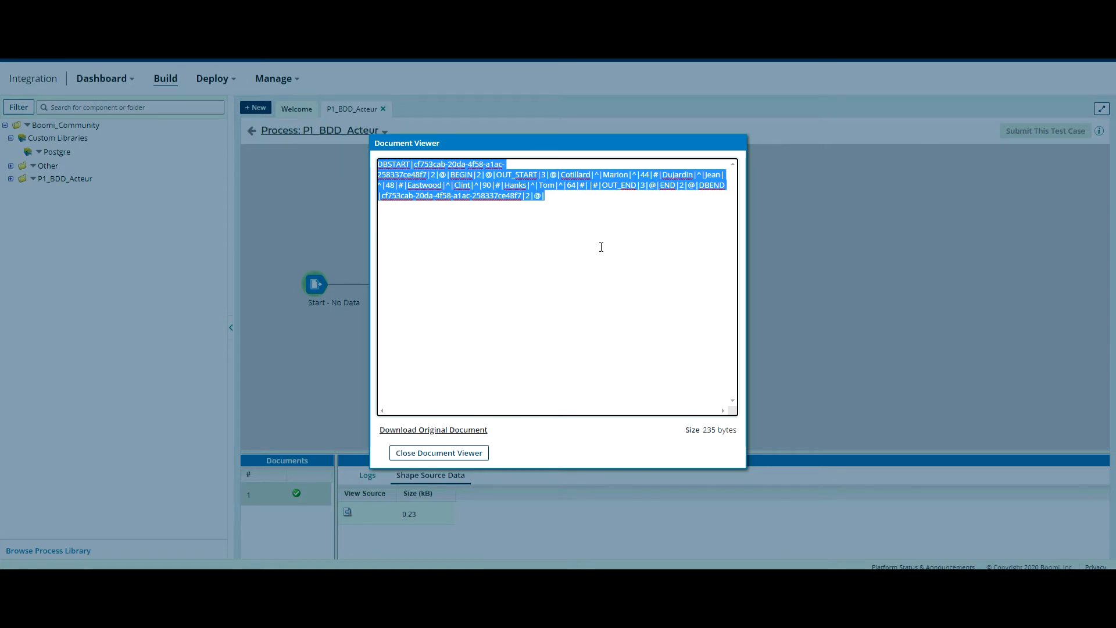
left_click(448, 452)
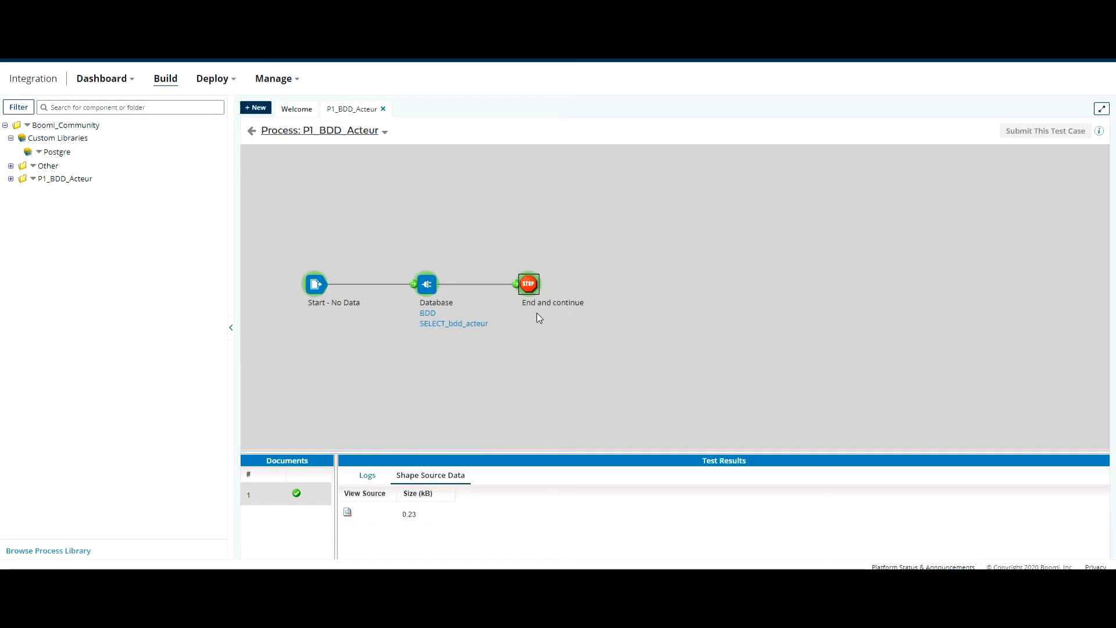
Return from the test view to the P1_BDD_Acteur process and add a Map shape to the canvas.
left_click(251, 132)
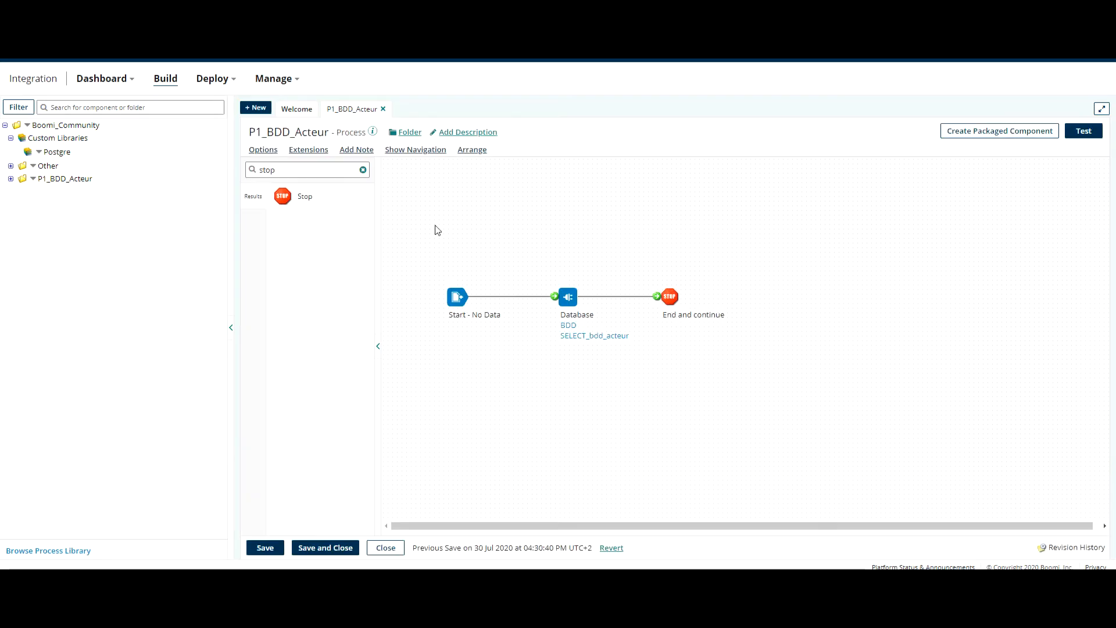
double_click(324, 171)
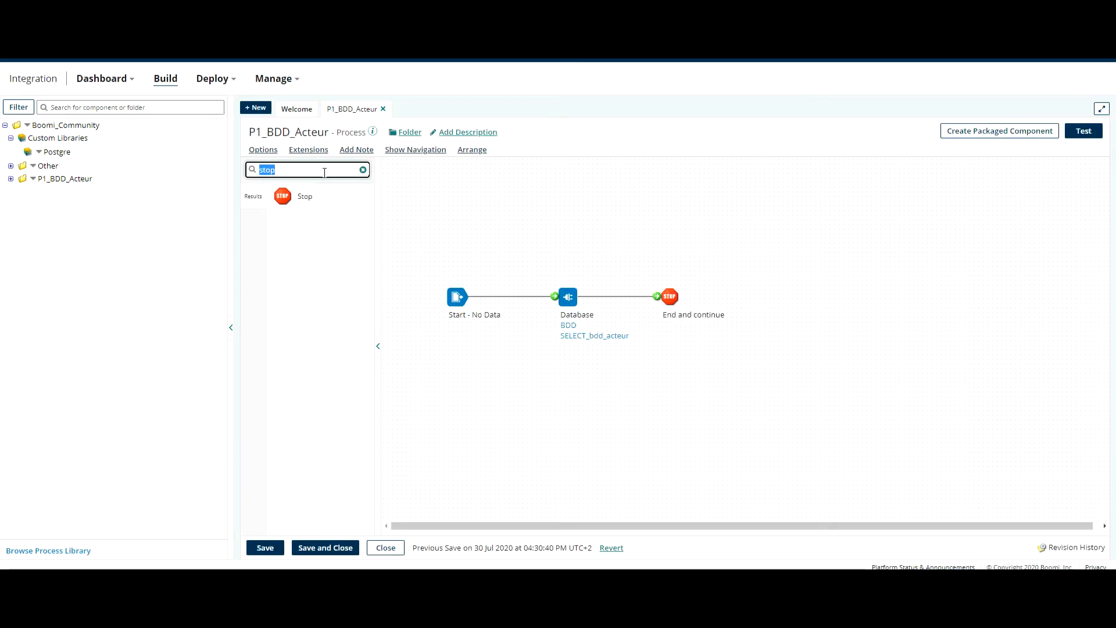
type("map")
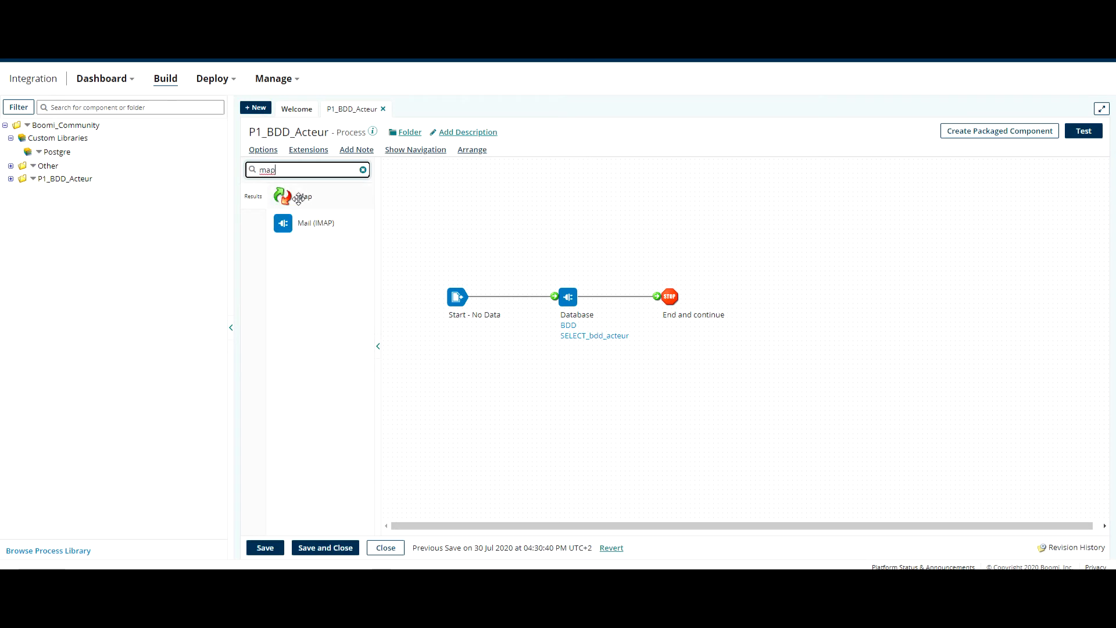
left_click_drag(298, 197, 762, 298)
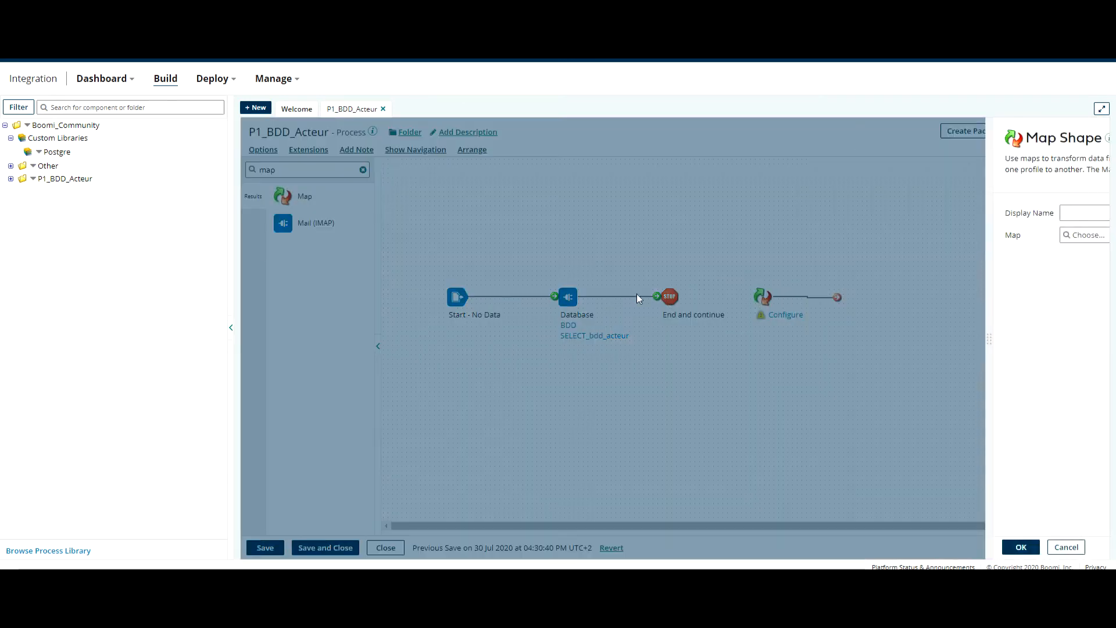
left_click(816, 548)
Detach the Stop shape and move it aside, placing the Map shape as the link target of the Database connector.
left_click_drag(669, 297, 707, 250)
left_click_drag(767, 292, 677, 295)
left_click(707, 250)
left_click_drag(707, 250, 810, 232)
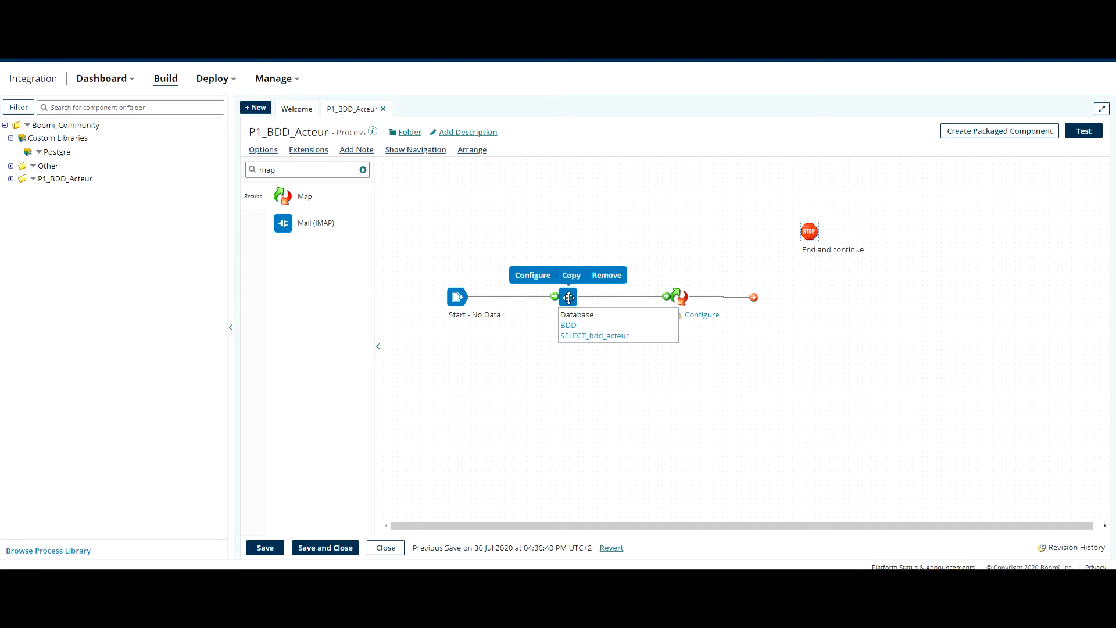
Create a new map for the Map shape and name it SELECT_bdd_acteur_TO_JSON.
left_click(698, 316)
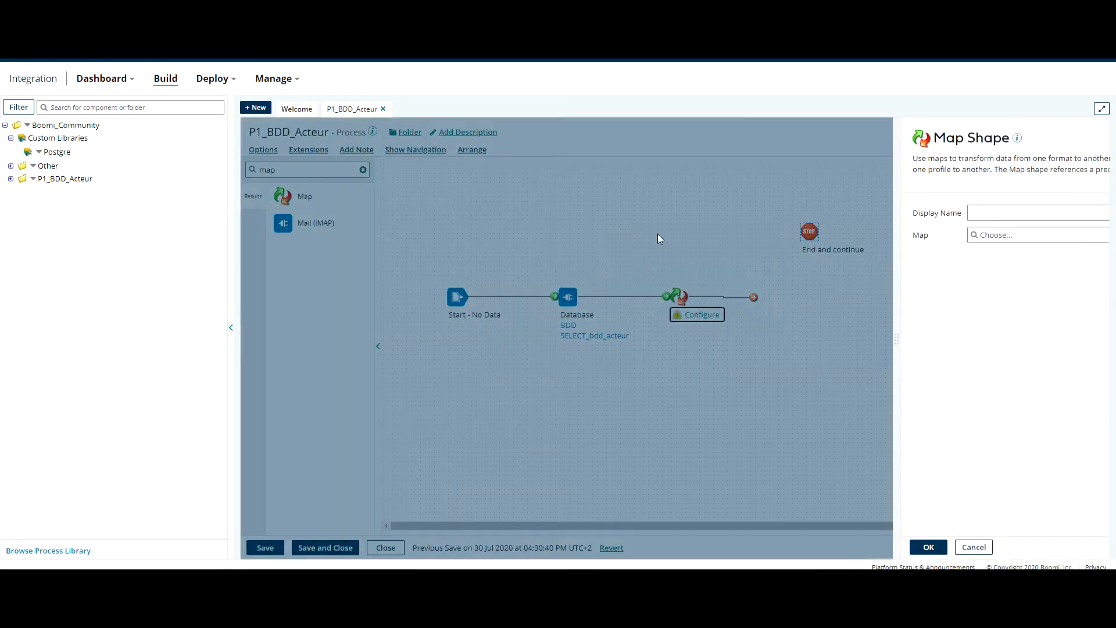
left_click(1090, 236)
key("ctrl+a")
type("SELE")
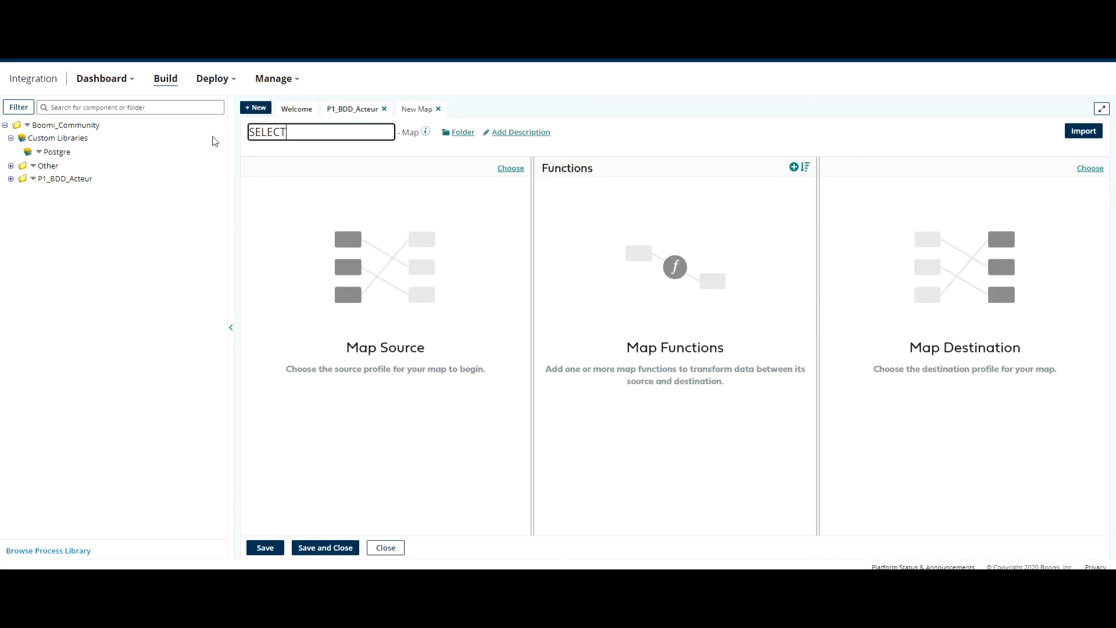
type("CT_bdd_acteur_TO_JSON")
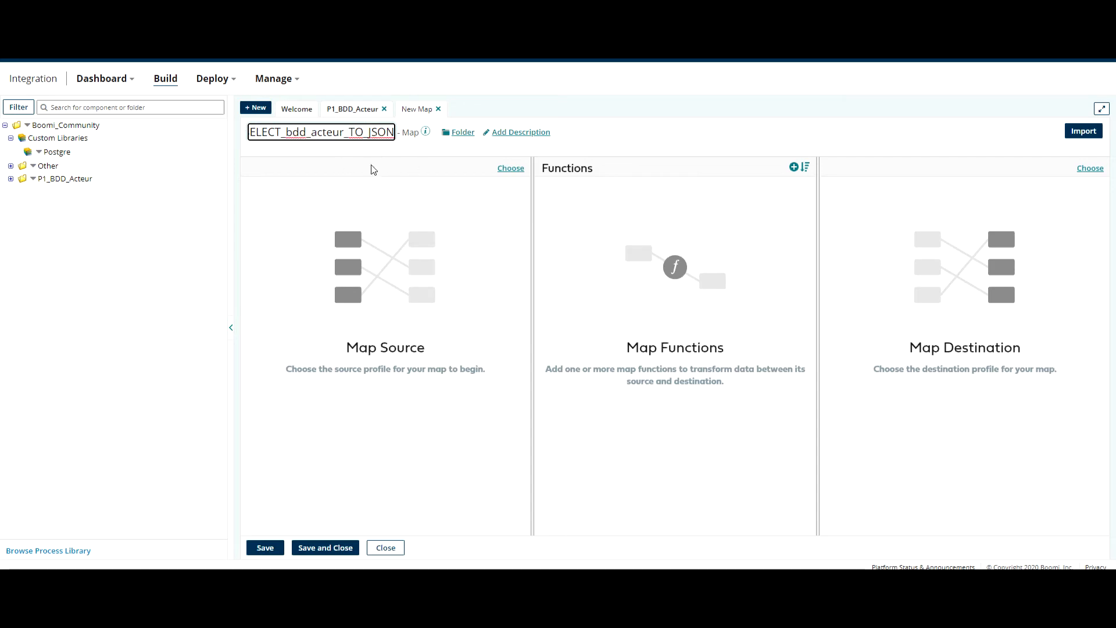
left_click_drag(351, 132, 401, 134)
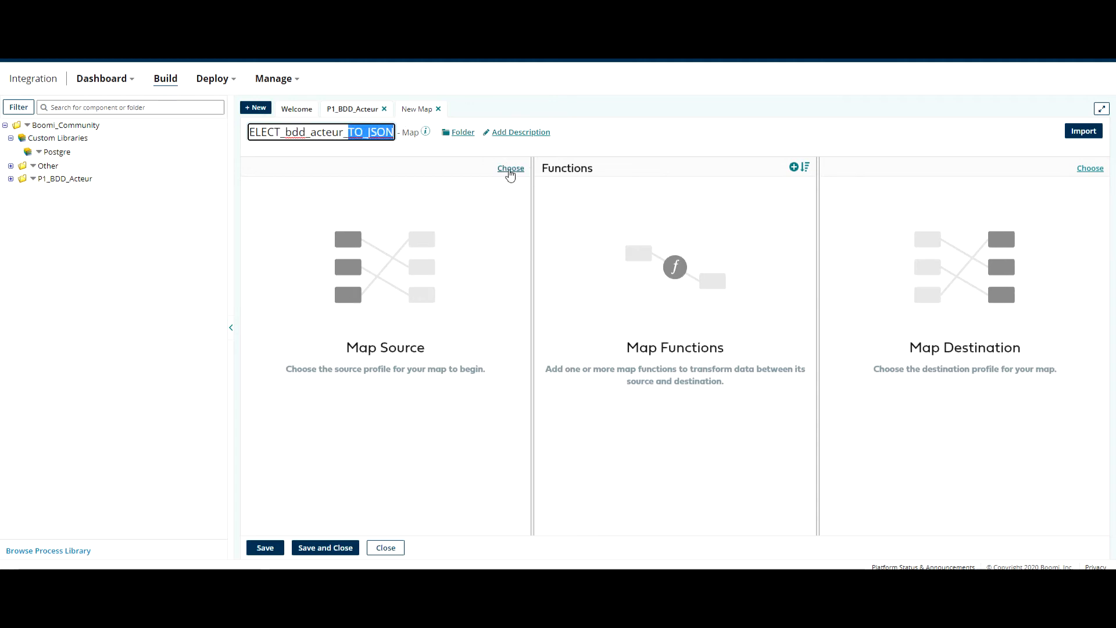
Choose the SELECT_bdd_acteur database profile from P1_BDD_Acteur as the map source and expand its fields.
left_click(510, 168)
left_click(480, 224)
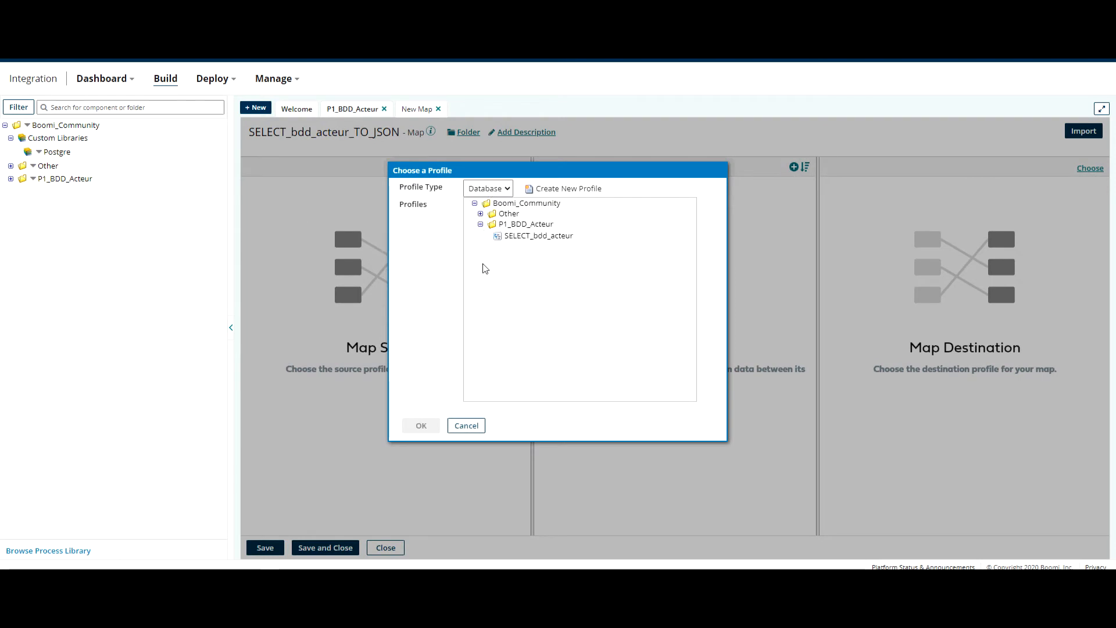
left_click(539, 238)
left_click(417, 419)
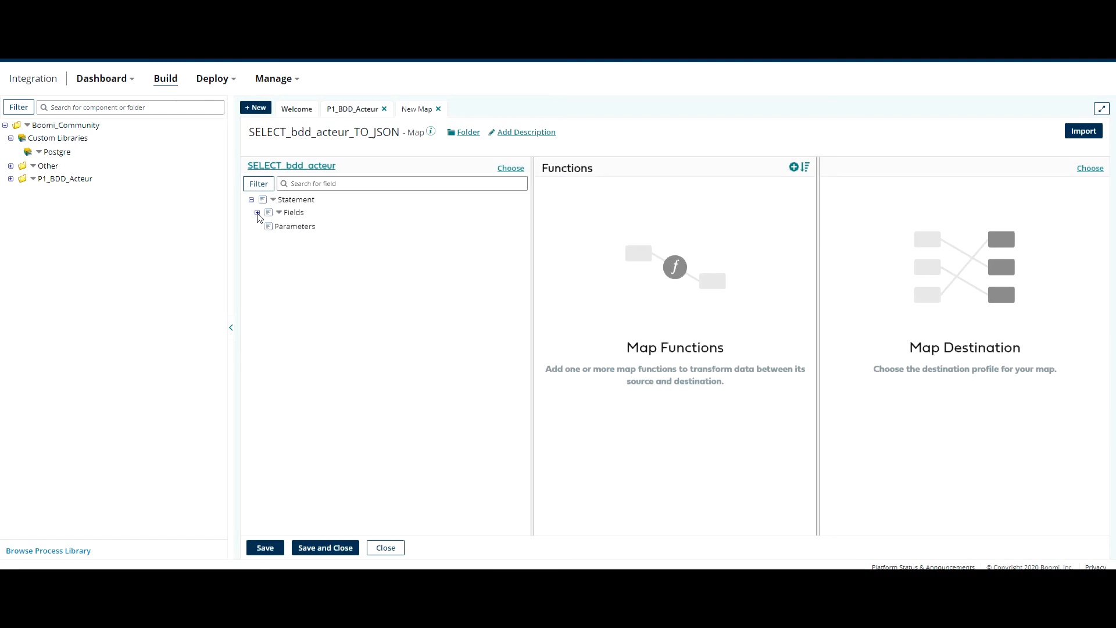
left_click(257, 212)
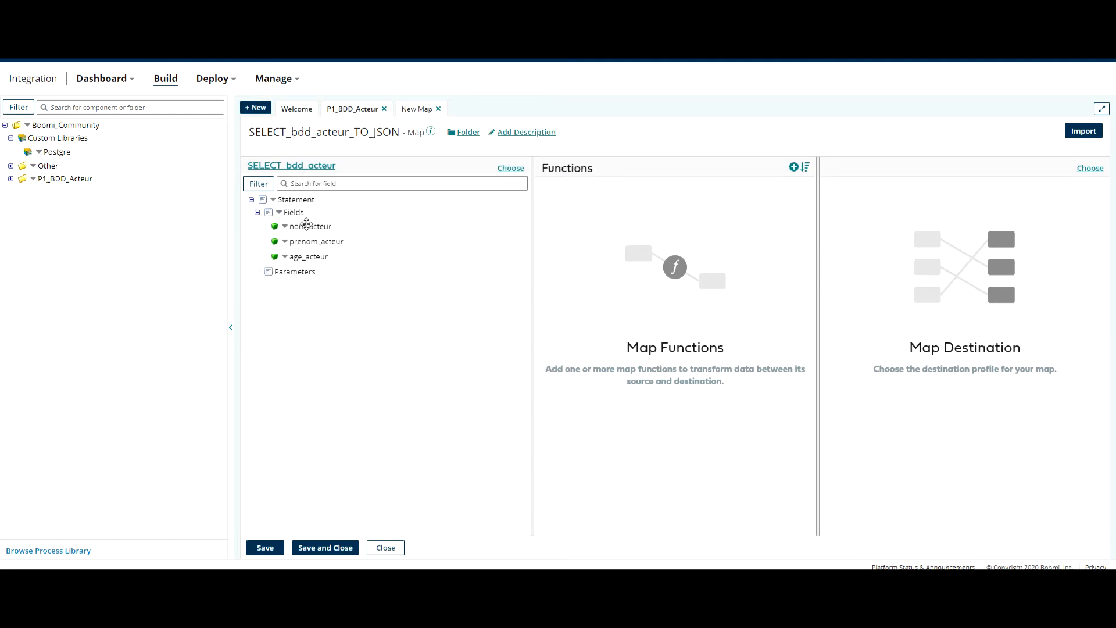
Create a new JSON profile for the map destination and name it acteur_JSON.
left_click(1090, 168)
left_click(498, 188)
left_click(479, 246)
left_click(564, 189)
left_click_drag(292, 132, 254, 135)
type("arteur_JSON")
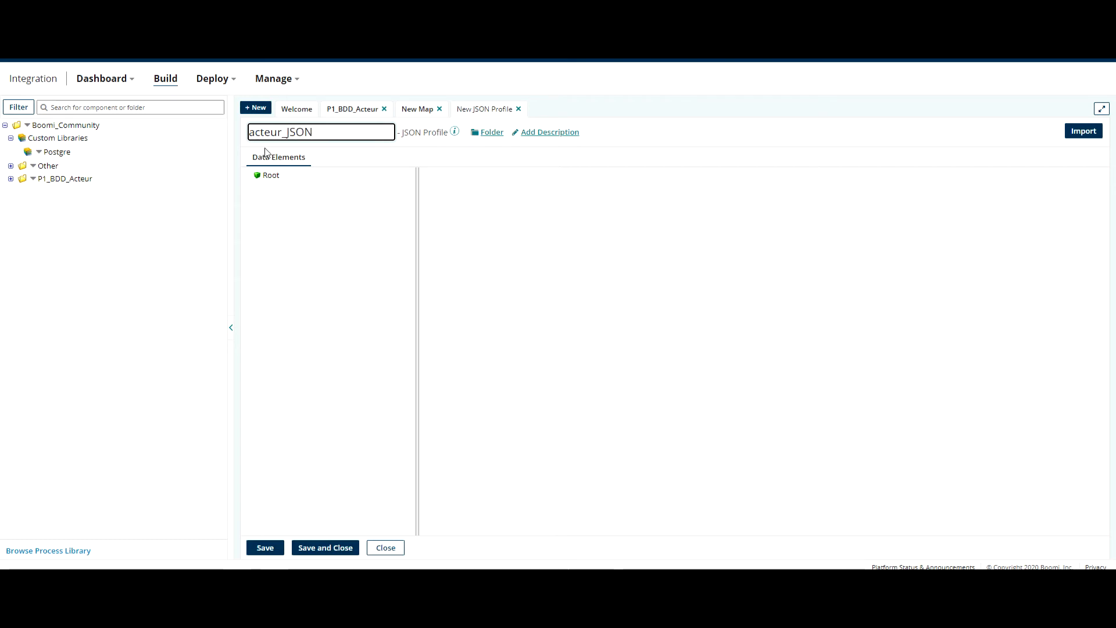
Set the Root element's value type to Array (Repeating).
left_click(271, 175)
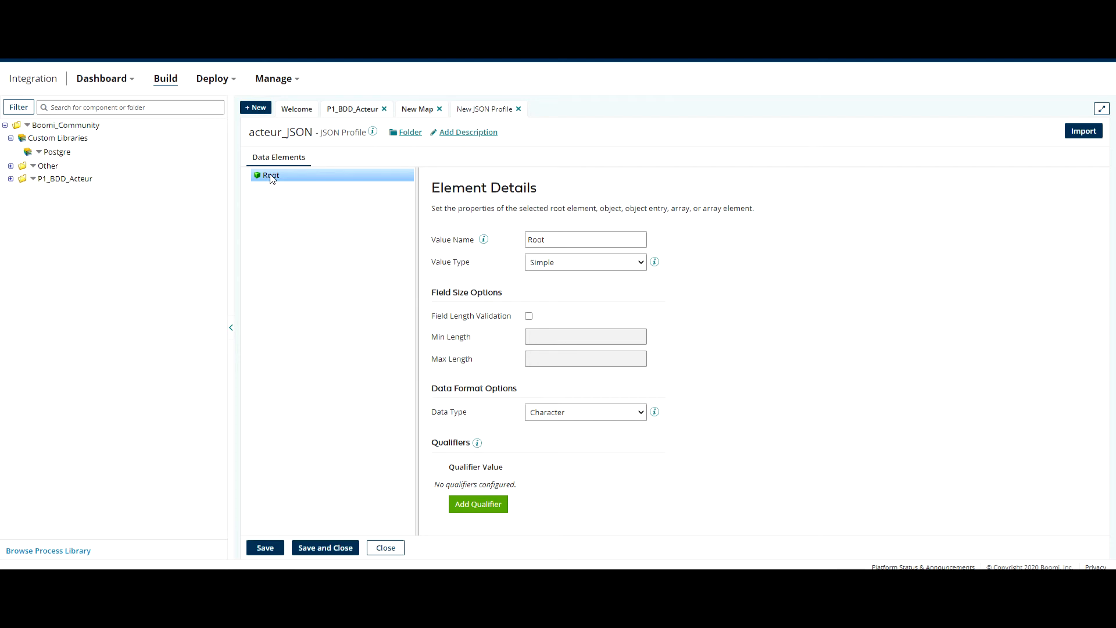
left_click(564, 263)
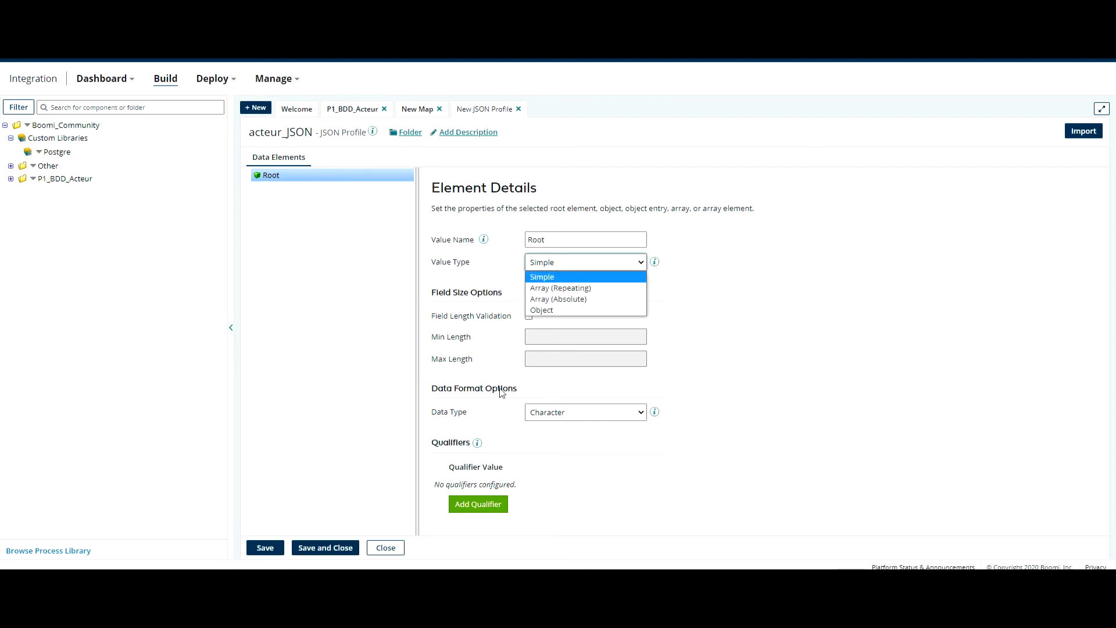
left_click(570, 288)
Set the array element's value type to Object and add four entries to the object.
left_click(251, 187)
left_click(297, 201)
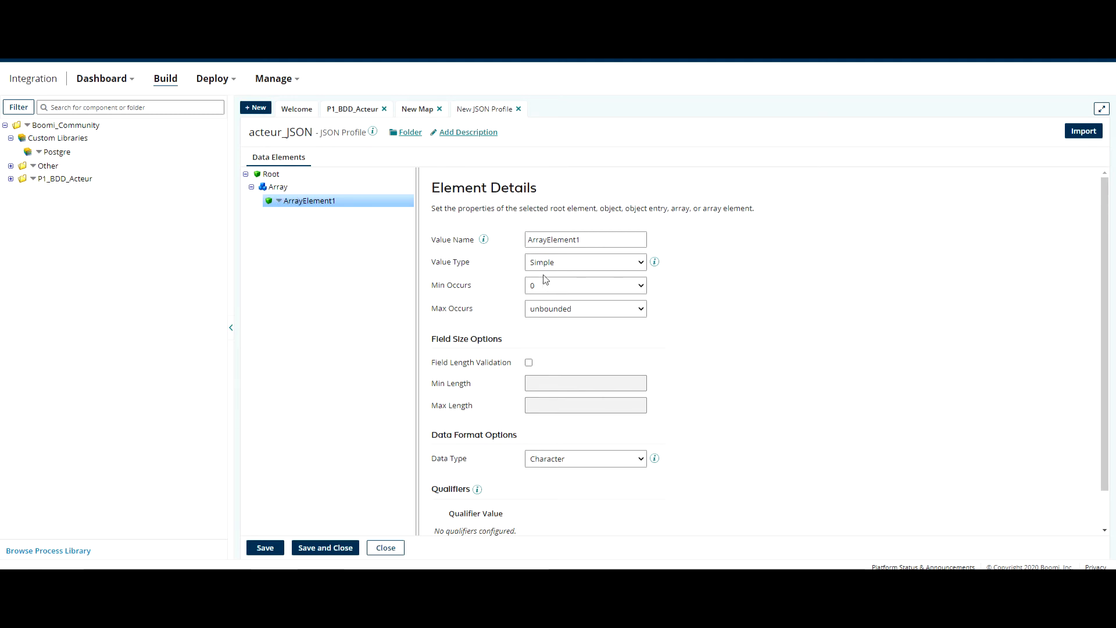
left_click(546, 263)
left_click(547, 307)
left_click(285, 213)
left_click(304, 222)
left_click(285, 213)
left_click(304, 222)
left_click(285, 213)
left_click(299, 223)
left_click(285, 213)
left_click(299, 224)
Rename the array element as acteur.
left_click(305, 200)
double_click(543, 239)
type("acteur")
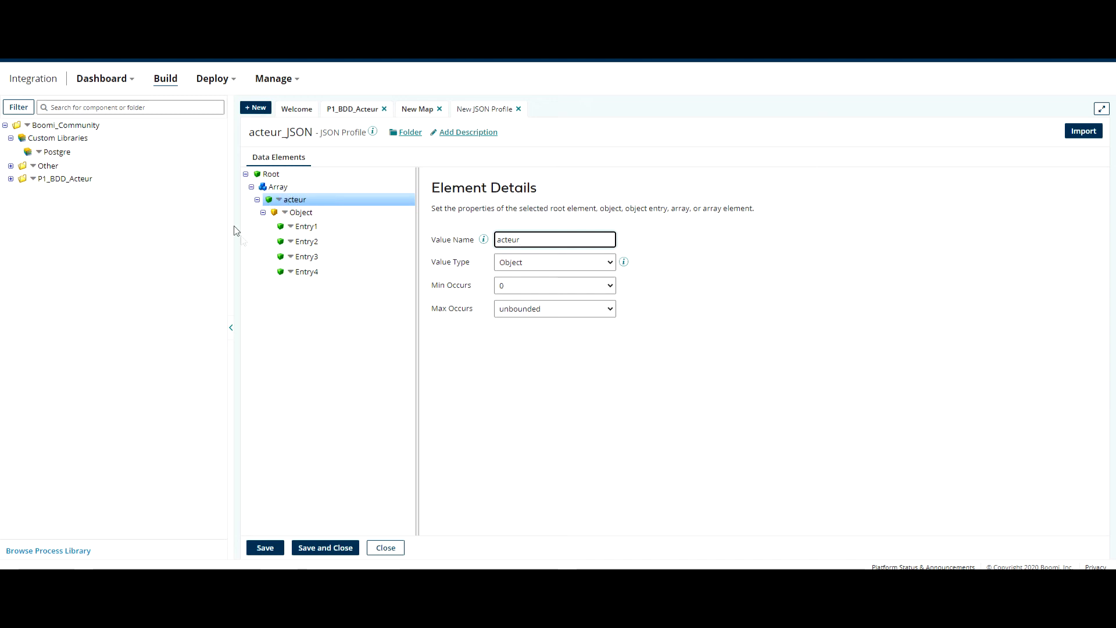
Name the four object entries nom, prenom, age and nombre_film, and save and close the JSON profile.
left_click(320, 227)
left_click_drag(582, 245, 475, 239)
type("nom")
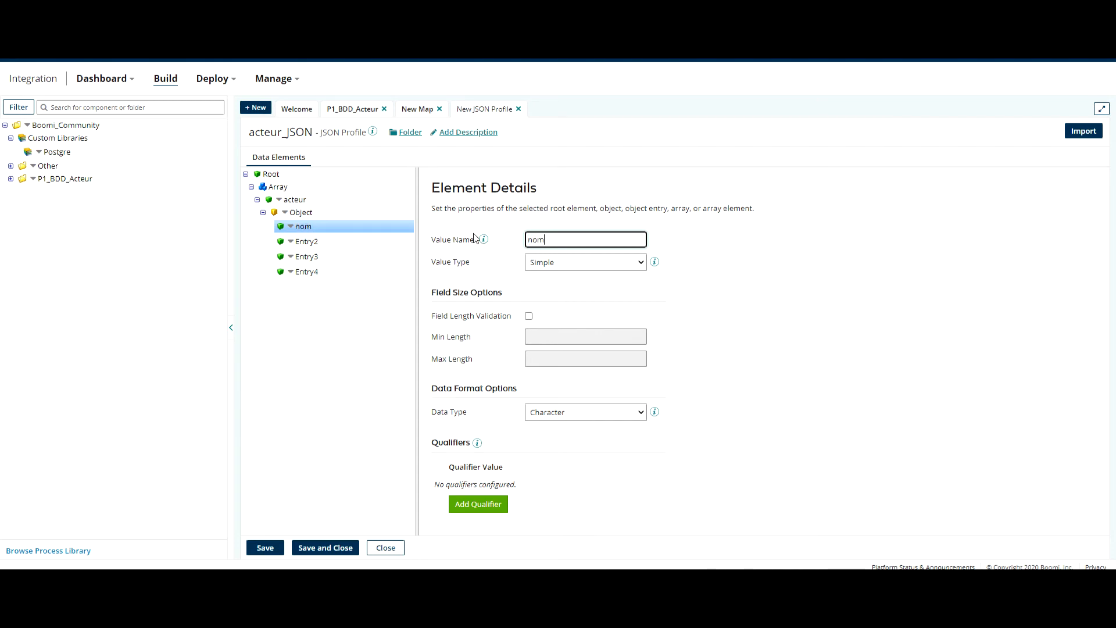
left_click(382, 240)
left_click_drag(581, 240, 482, 240)
type("prenom")
left_click(360, 256)
left_click_drag(581, 239, 483, 240)
type("age")
left_click(314, 272)
left_click_drag(576, 240, 523, 240)
type("nombre_film")
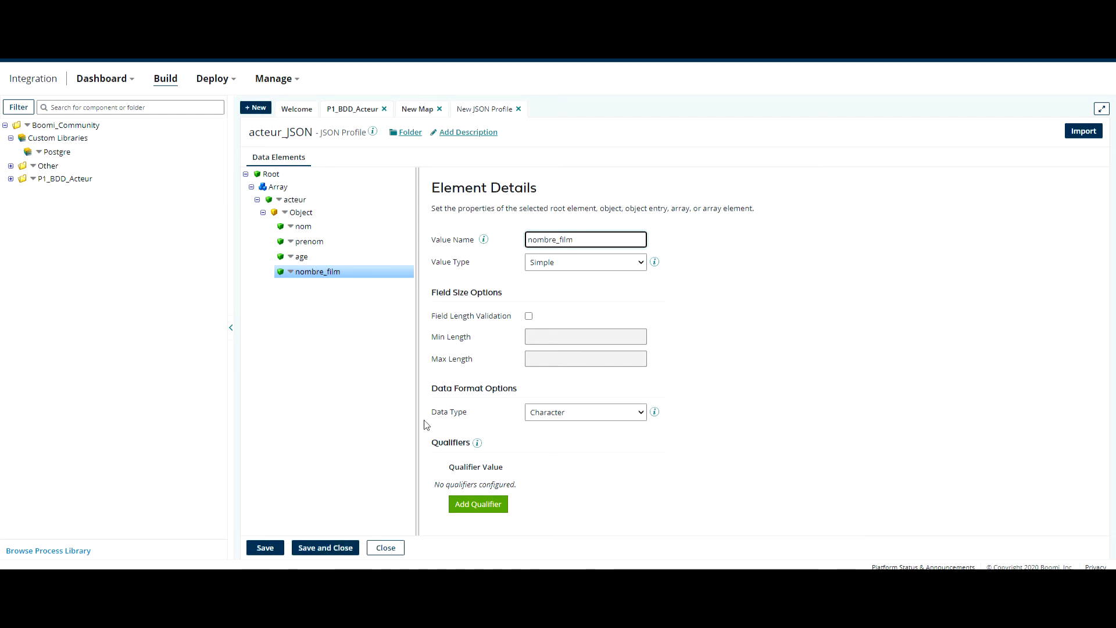
left_click(327, 548)
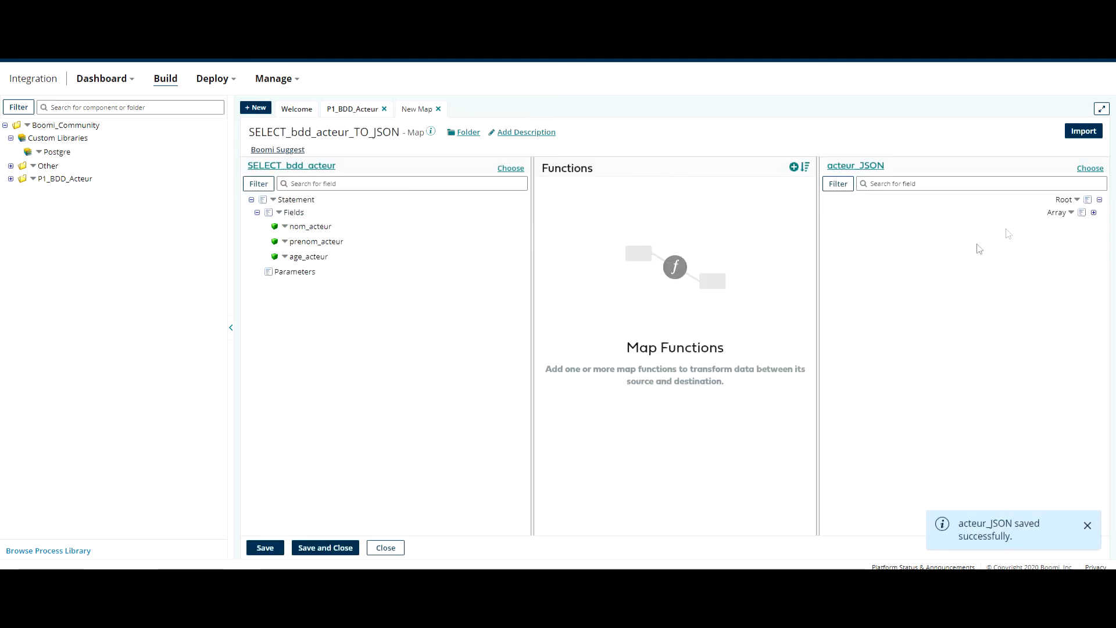
Expand the acteur_JSON destination and map nom_acteur to nom, prenom_acteur to prenom and age_acteur to age.
left_click(1095, 212)
left_click(1088, 225)
left_click(1082, 238)
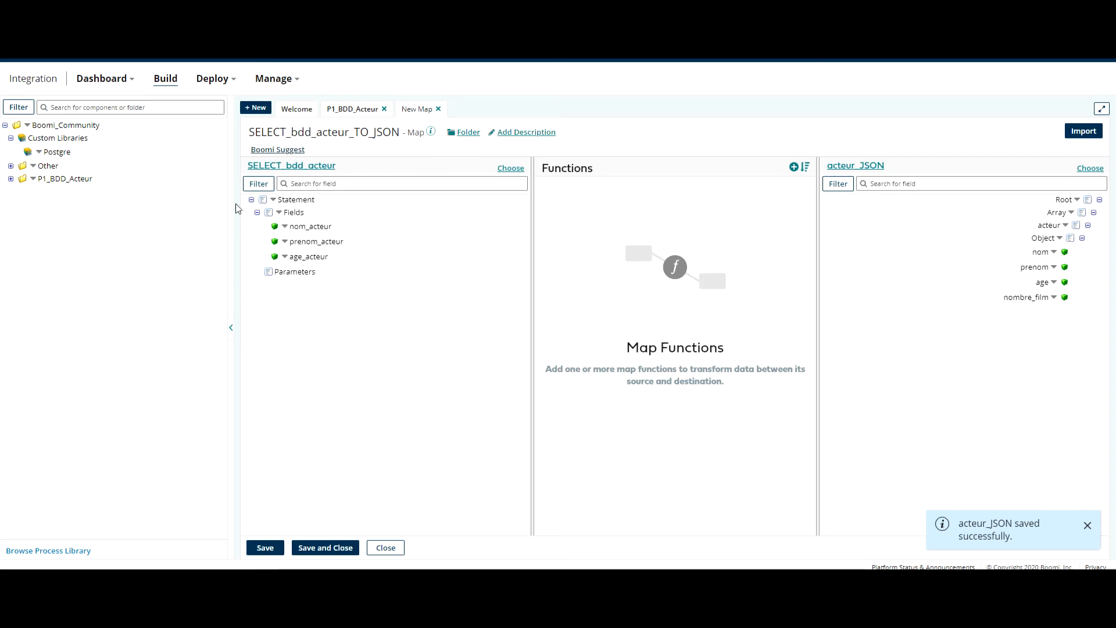
left_click_drag(314, 227, 1041, 251)
left_click_drag(346, 245, 1035, 274)
left_click_drag(308, 258, 1047, 289)
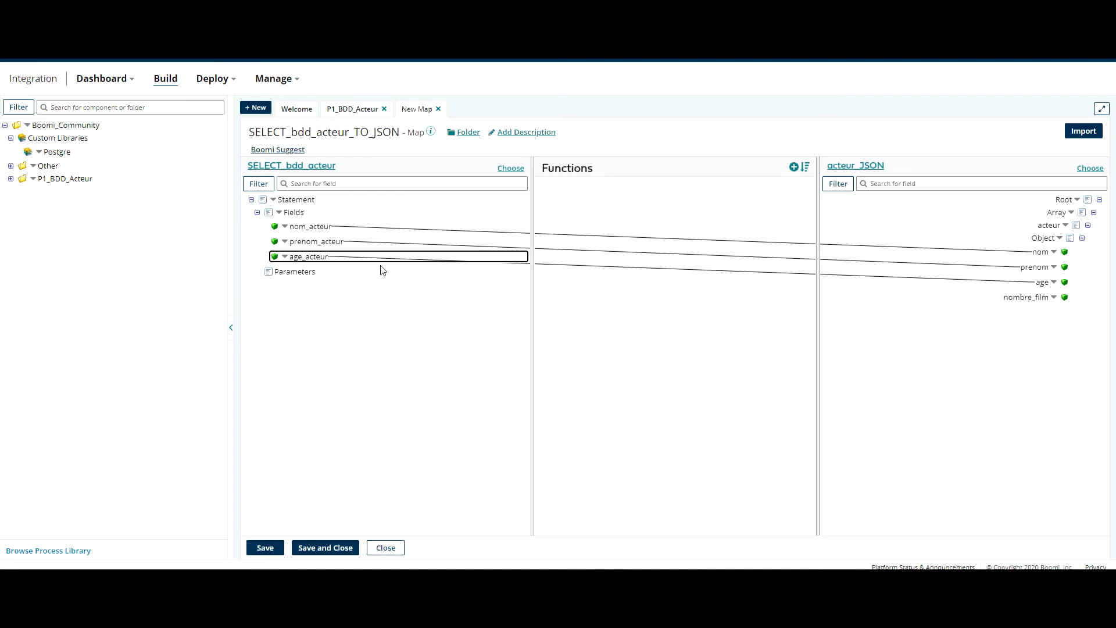
Add a Simple Lookup function from the Lookup category to the map.
left_click(793, 167)
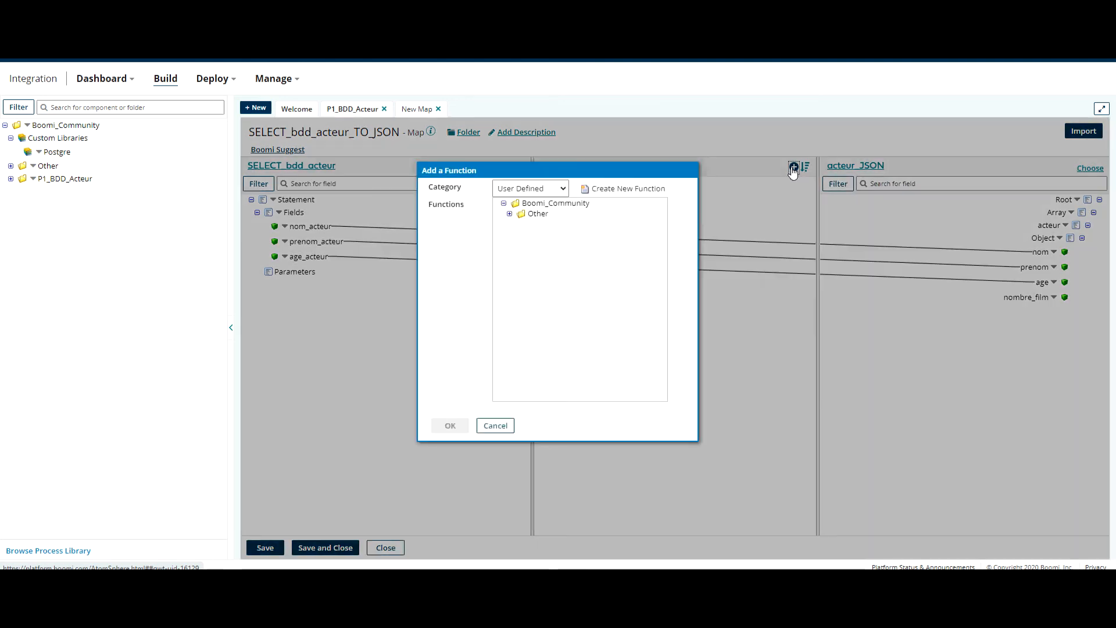
left_click(542, 189)
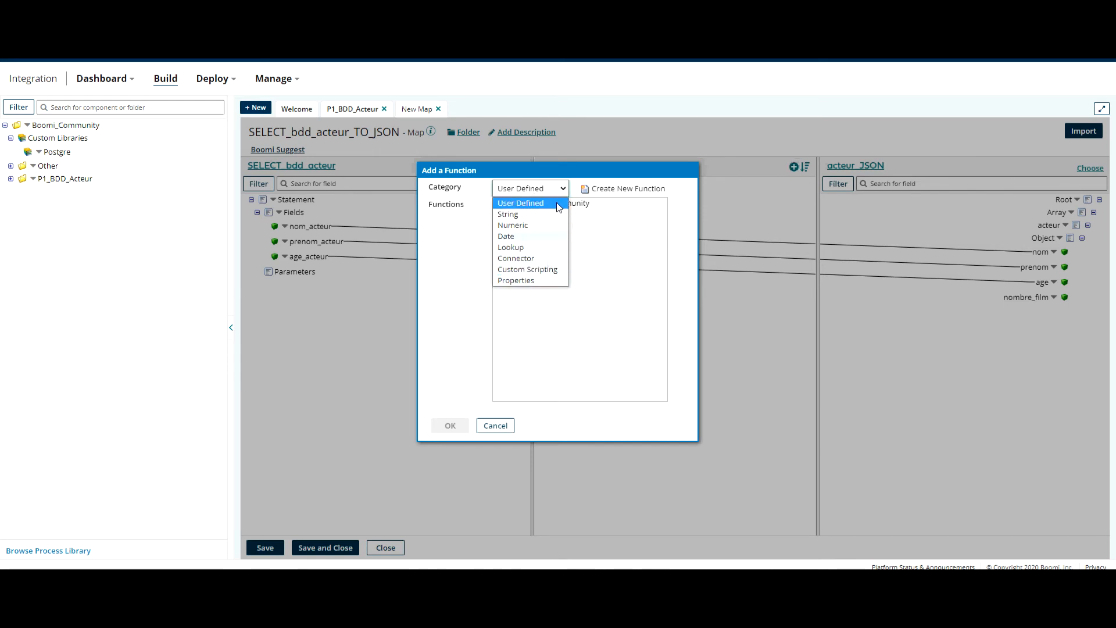
left_click(511, 247)
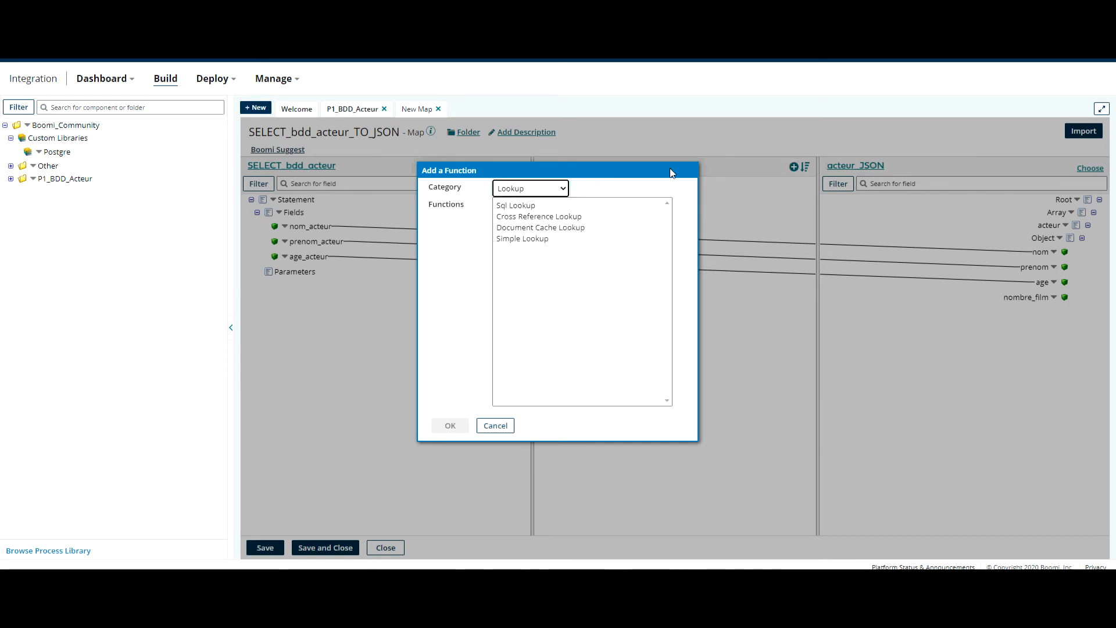
left_click(511, 238)
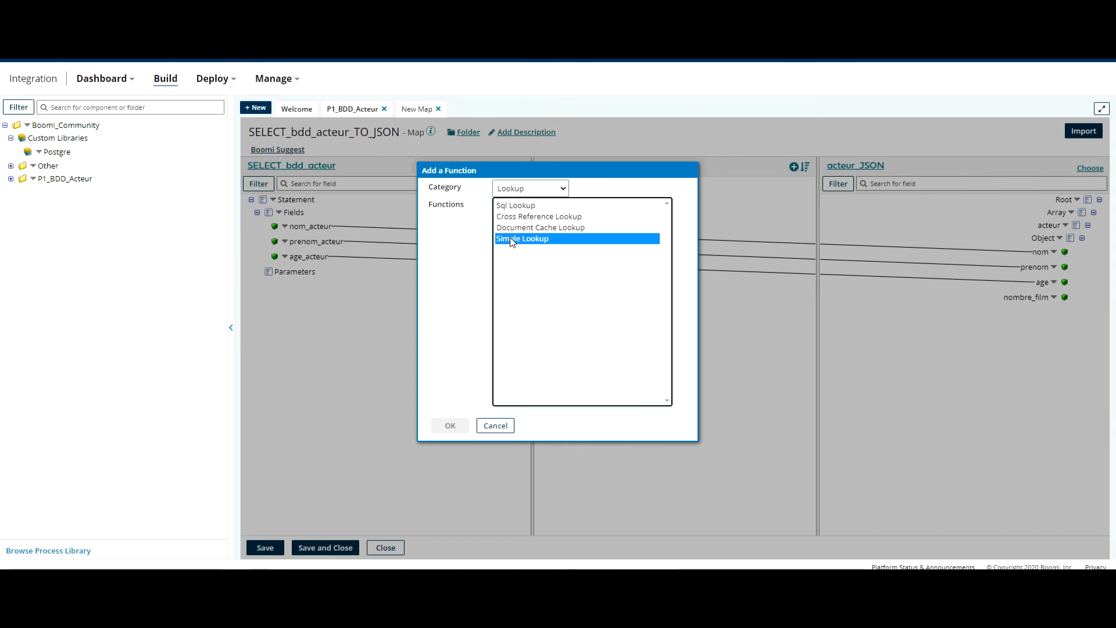
left_click(455, 429)
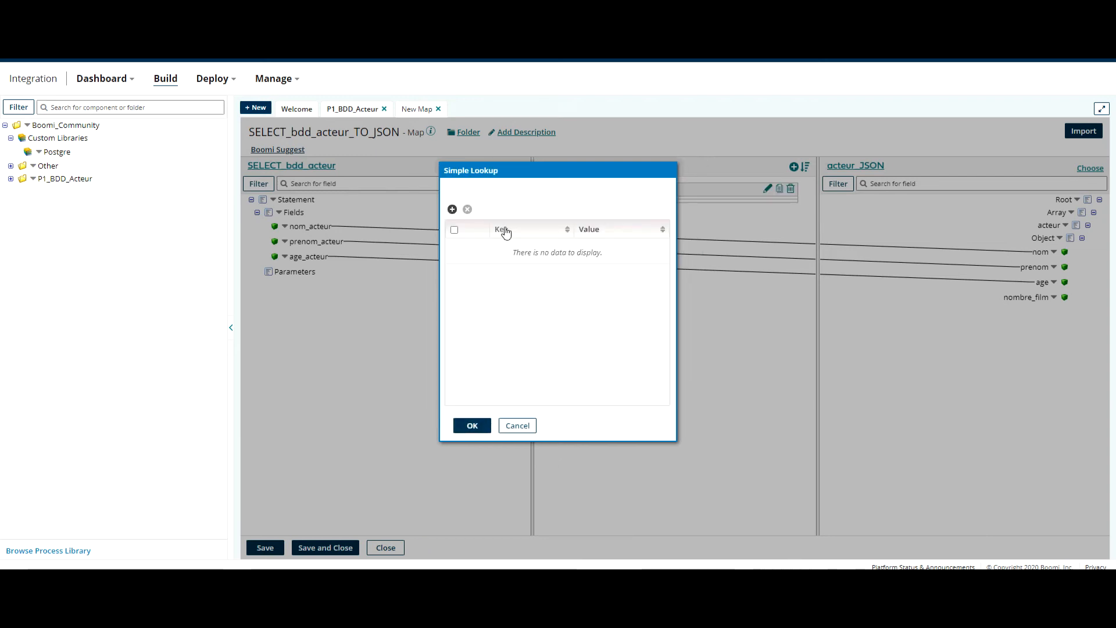
Add four rows to the Simple Lookup with the keys Eastwood, Hanks, Dujardin and Cotillard.
left_click(453, 211)
left_click(452, 210)
left_click(453, 210)
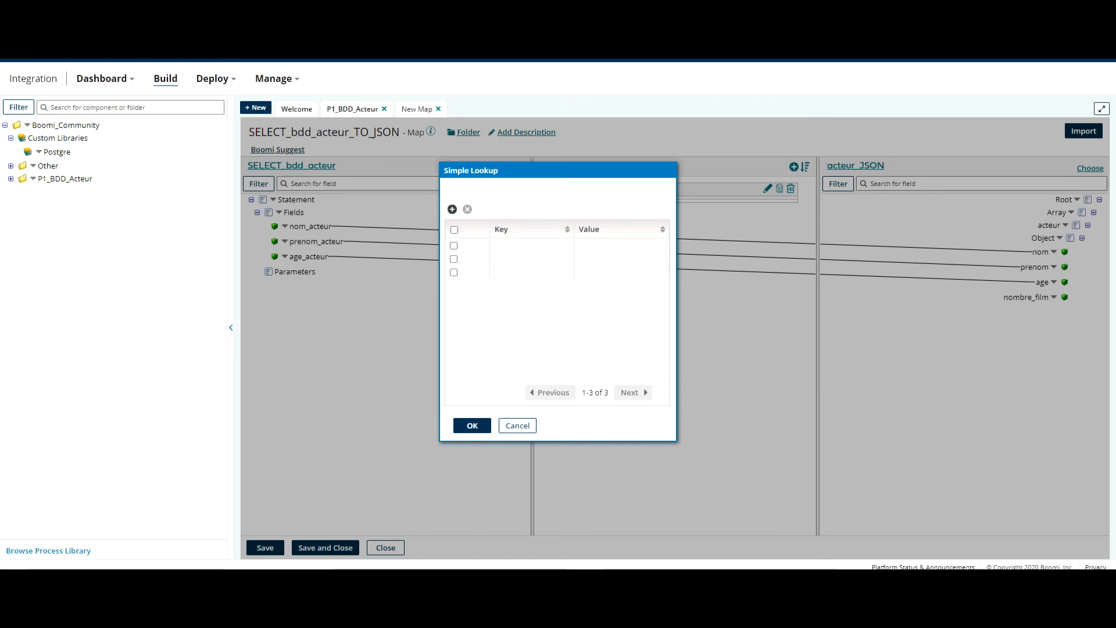
left_click(452, 210)
left_click(522, 249)
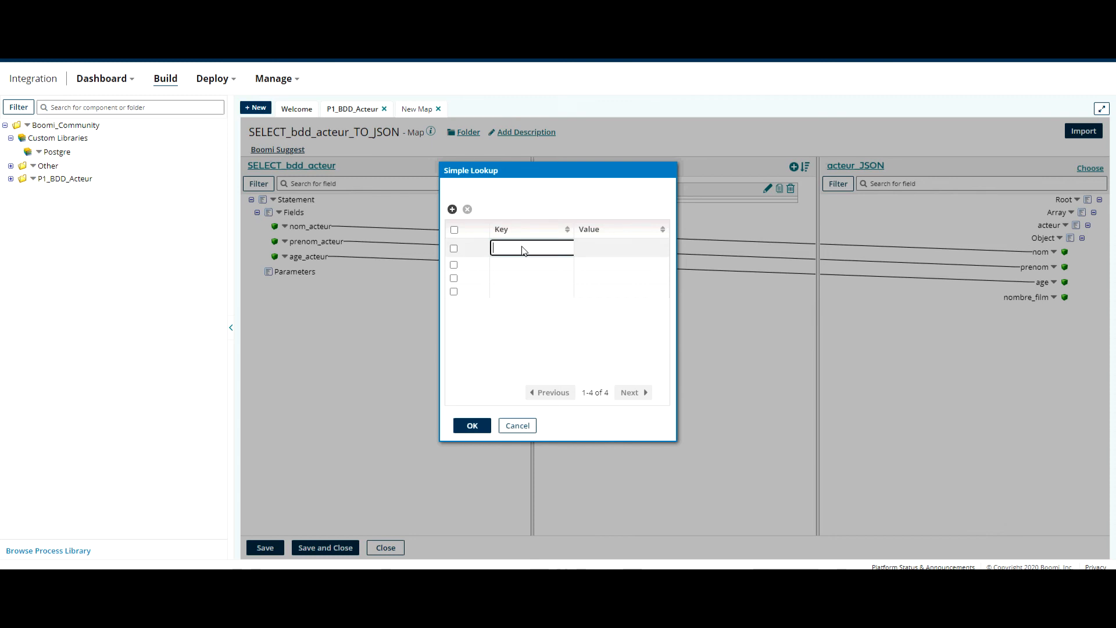
left_click(633, 290)
left_click(539, 248)
left_click(539, 268)
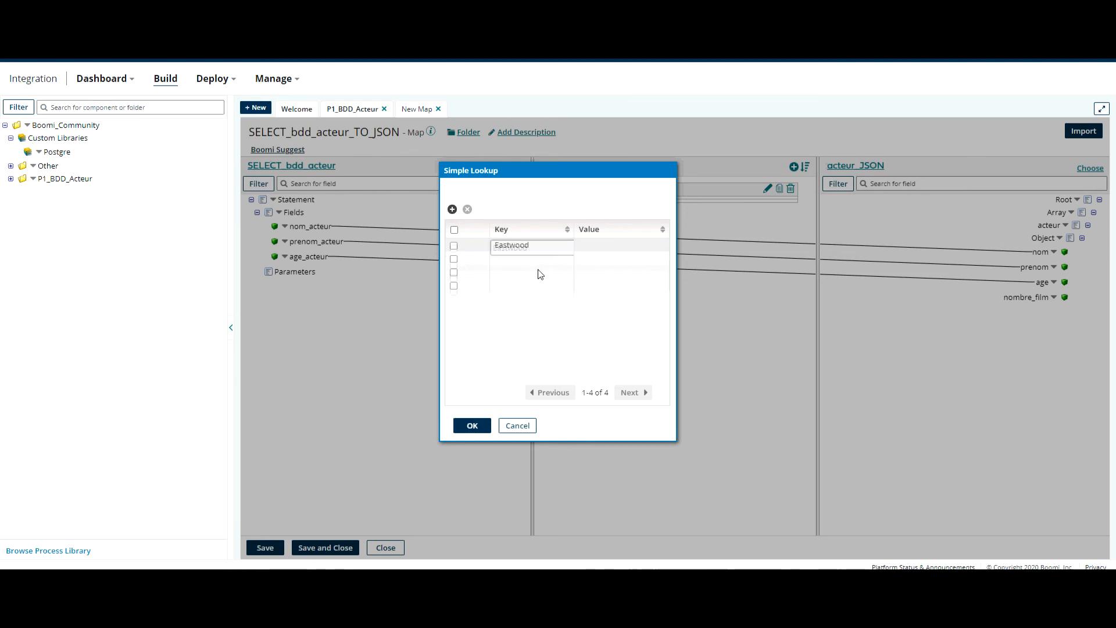
left_click(543, 263)
type("Hna")
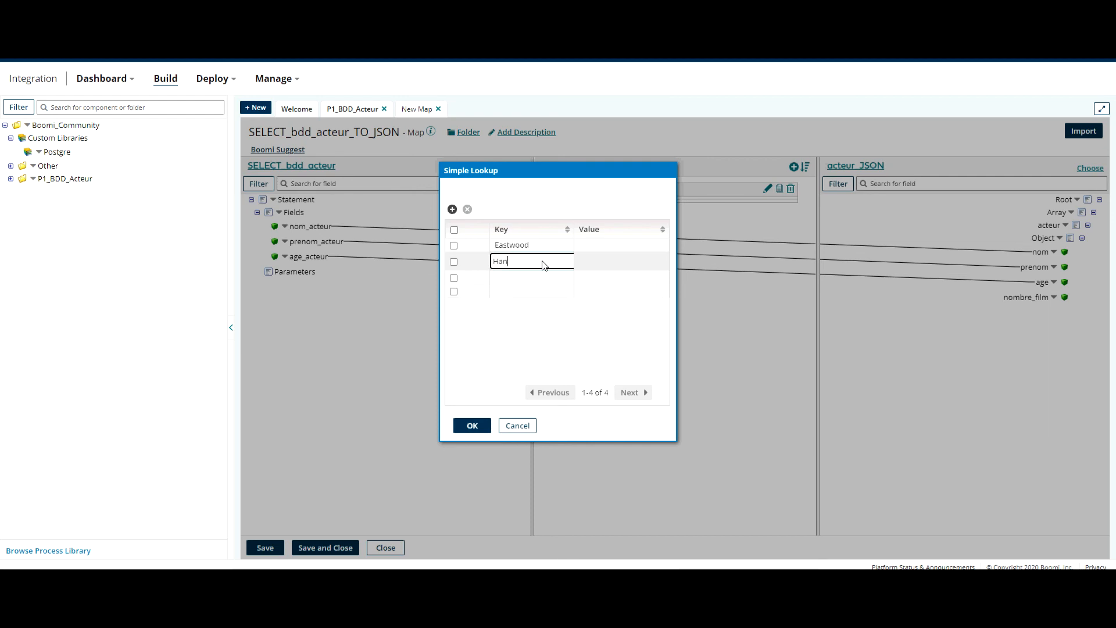
type("ks")
left_click(544, 273)
type("Dujardin")
left_click(505, 297)
left_click(497, 288)
type("Cotillard")
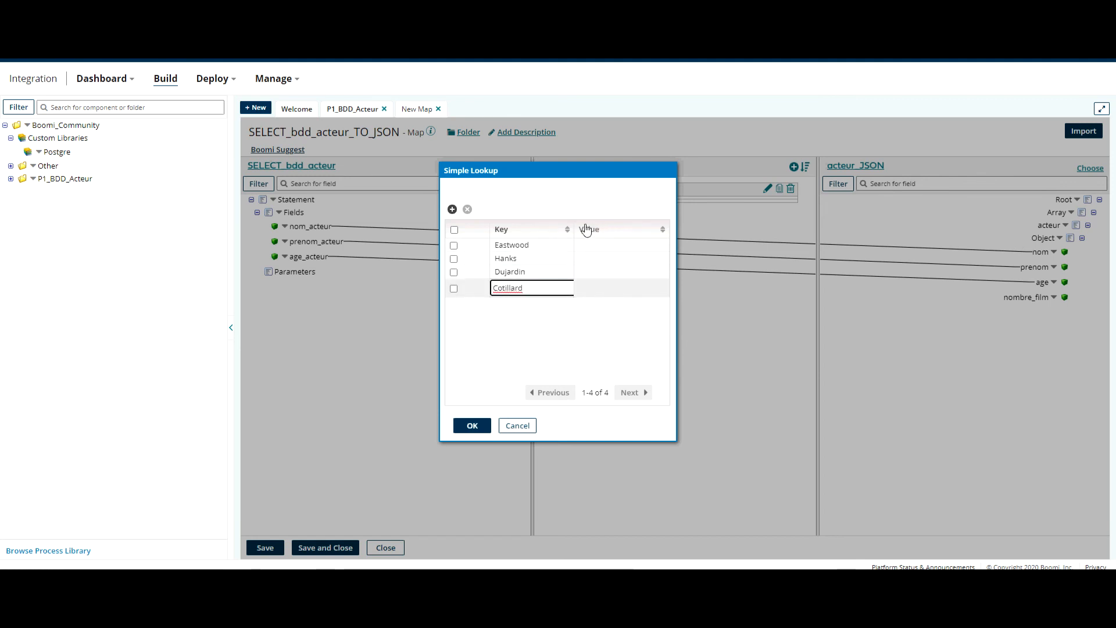
Give the lookup keys the values 10, 20, 30 and 40 in order, and accept the function's defaults with no caching.
left_click(611, 245)
type("10")
left_click(613, 267)
type("20")
left_click(606, 279)
type("30")
left_click(598, 289)
type("40")
left_click(472, 425)
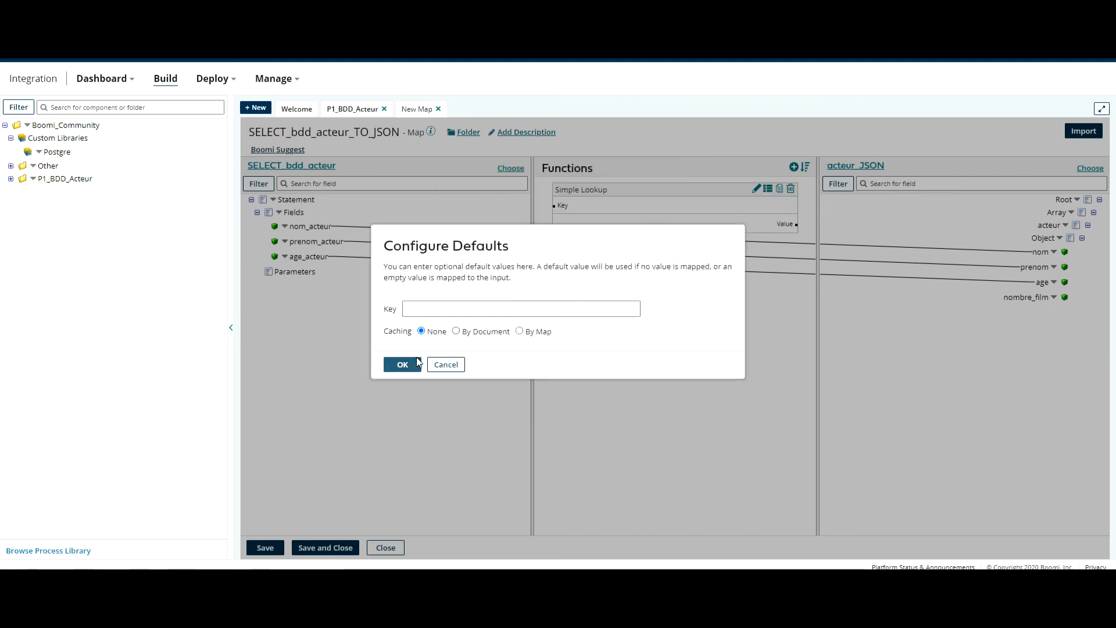
left_click(399, 364)
Reposition the Simple Lookup below the field mappings, map nom_acteur to its Key and its Value to nombre_film.
left_click_drag(649, 186, 614, 323)
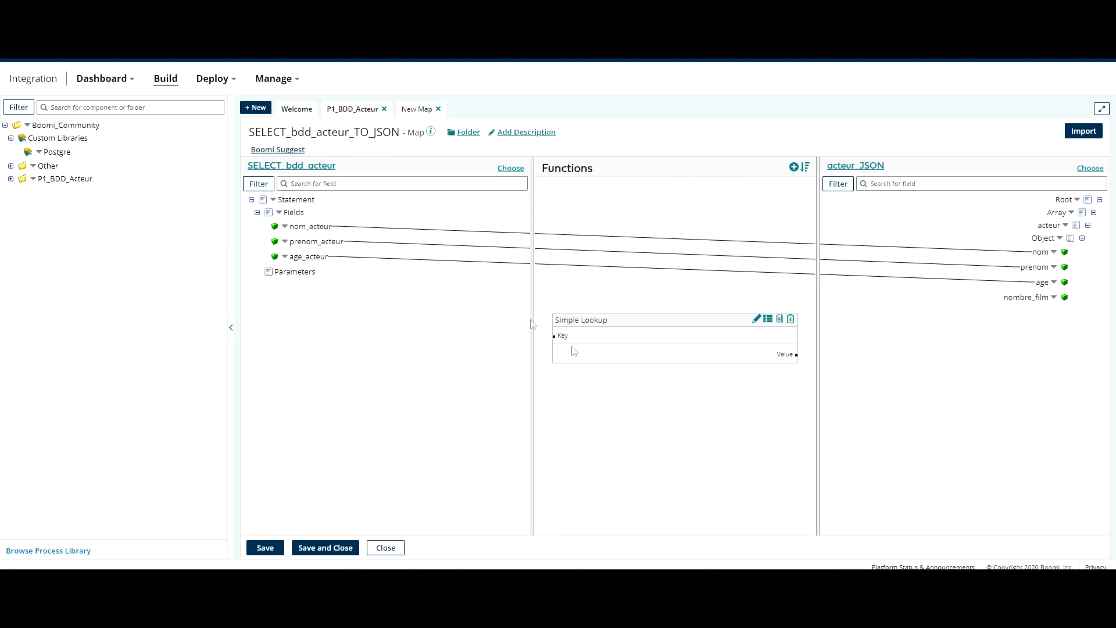
left_click_drag(319, 228, 564, 340)
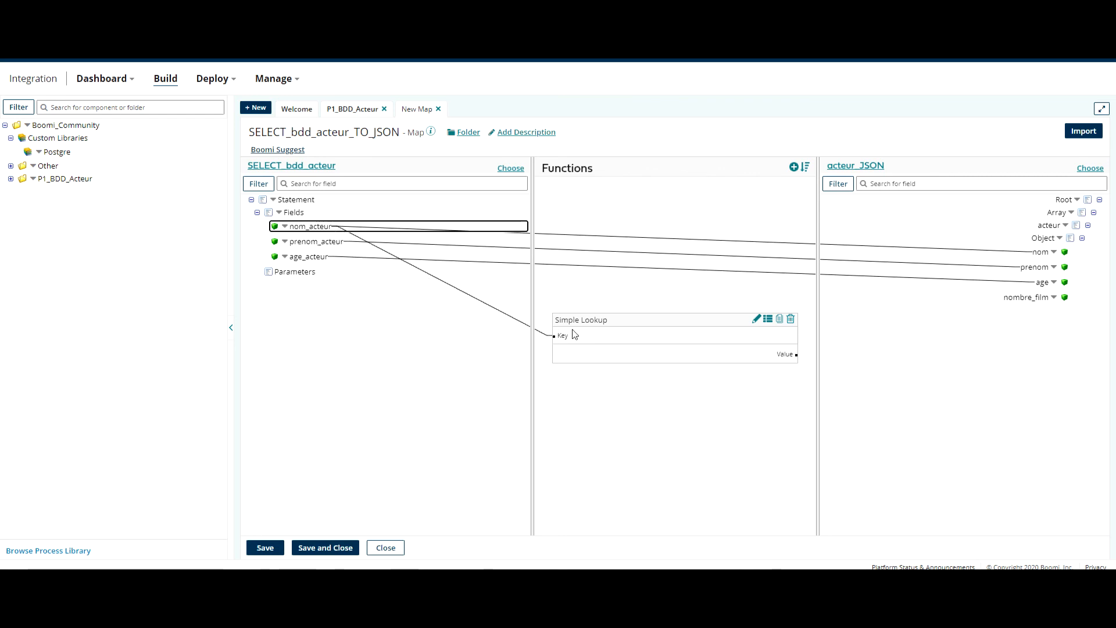
left_click(756, 319)
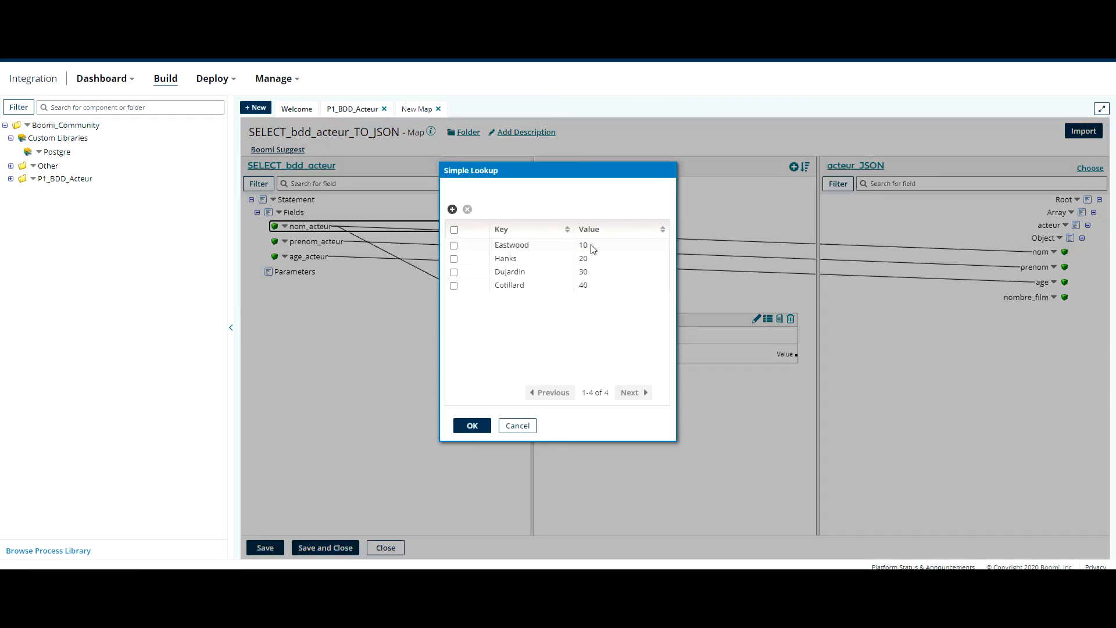
left_click(517, 426)
left_click_drag(794, 354, 1017, 306)
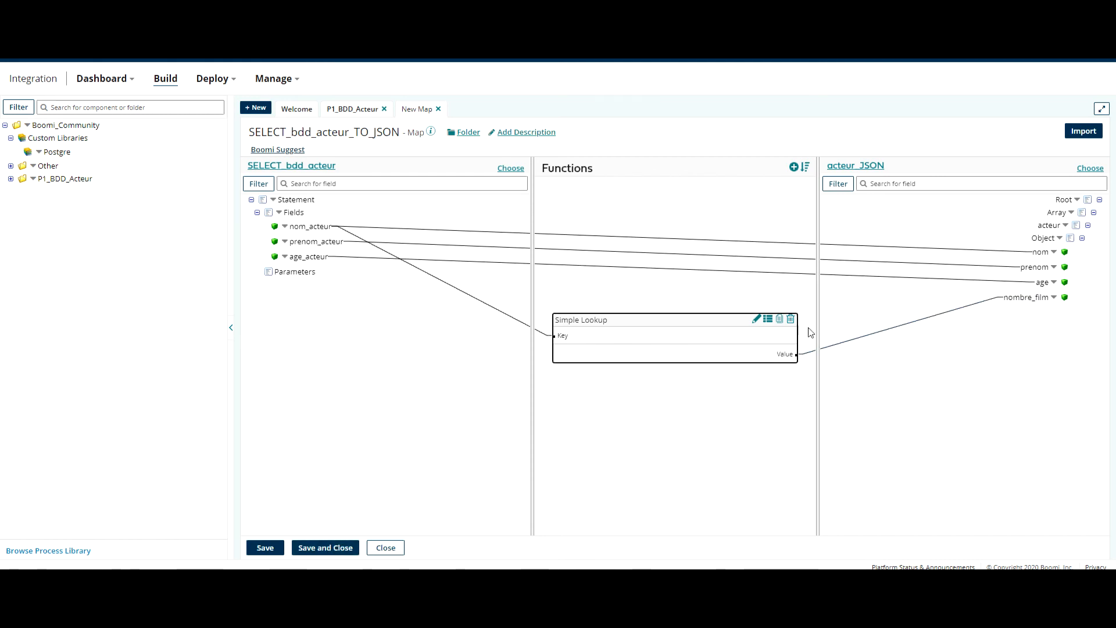
Save the map and apply it to the Map shape, and connect that shape to the End and continue shape.
left_click(338, 548)
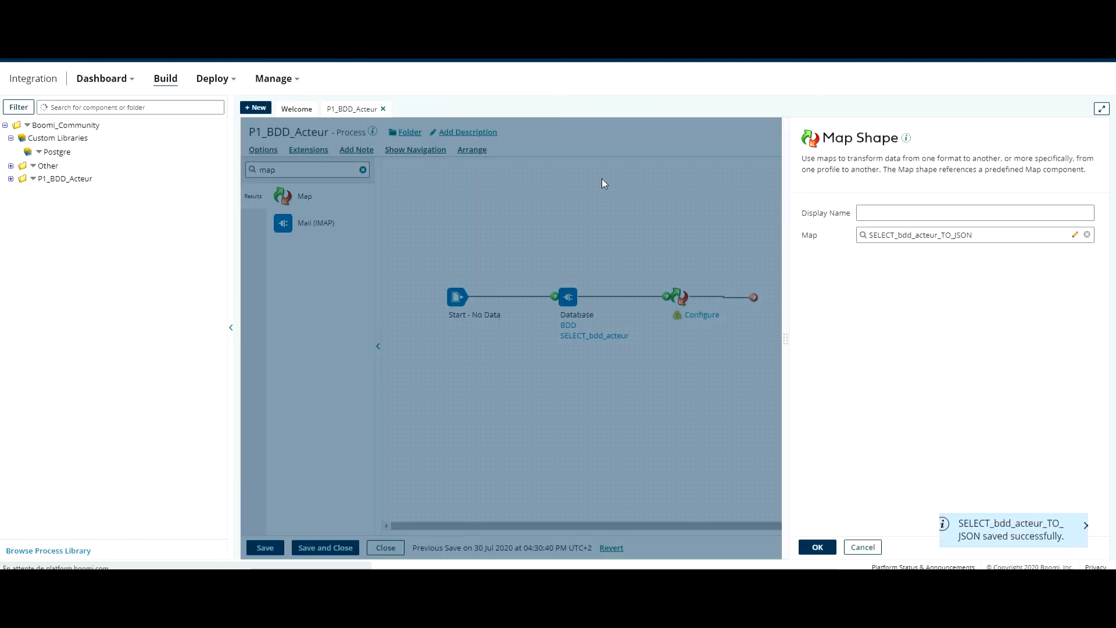
left_click(817, 547)
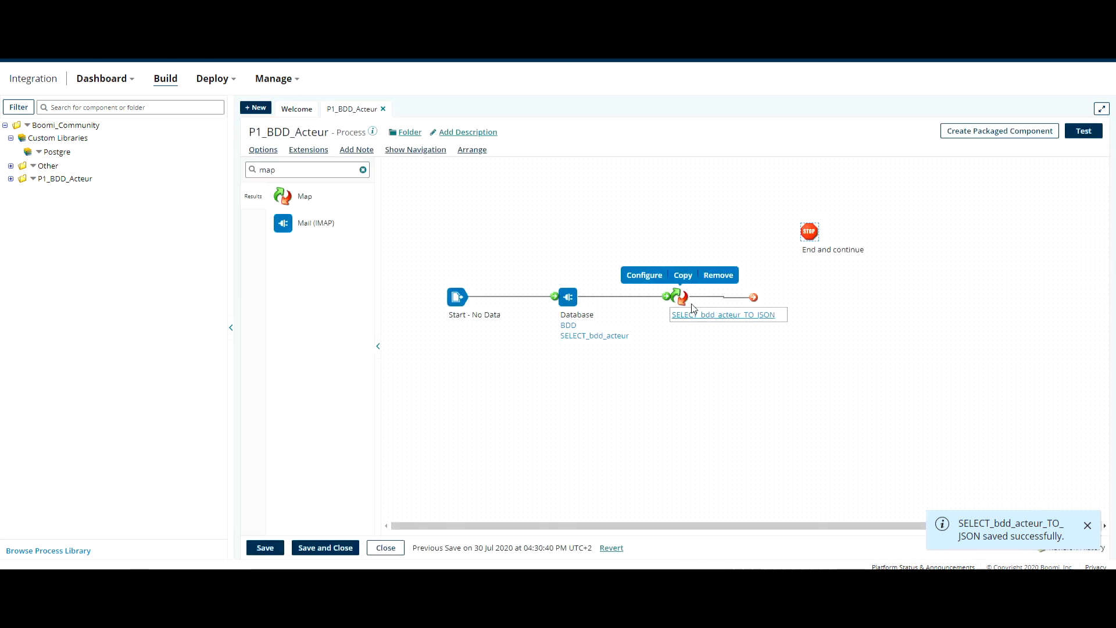
left_click_drag(835, 246, 879, 305)
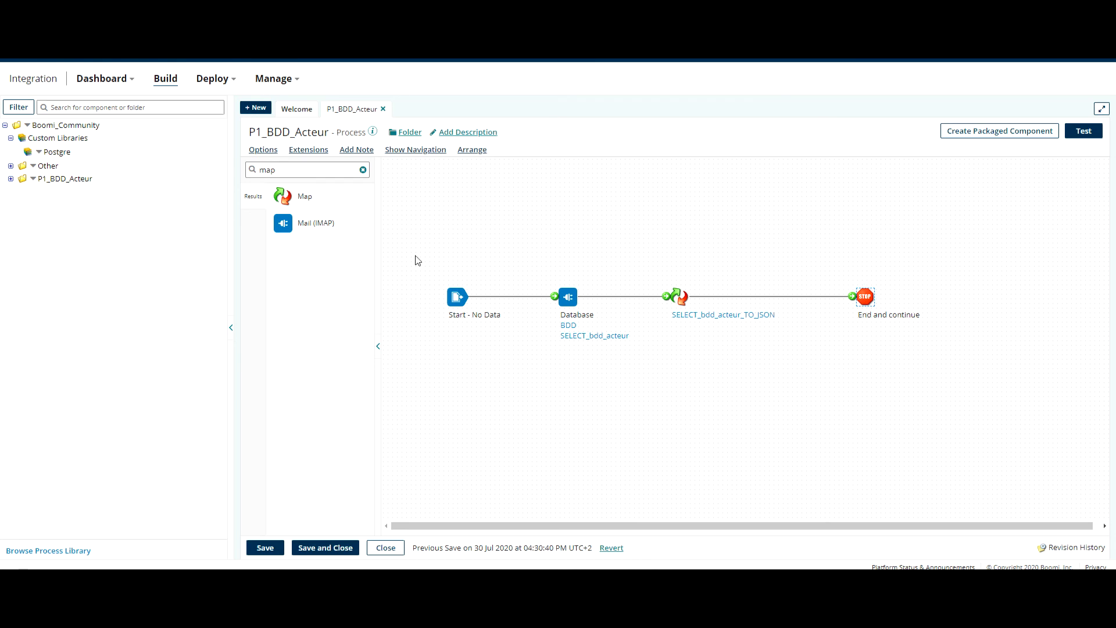
Save the P1_BDD_Acteur process and run it in test mode.
left_click(266, 548)
left_click(1084, 130)
left_click(336, 200)
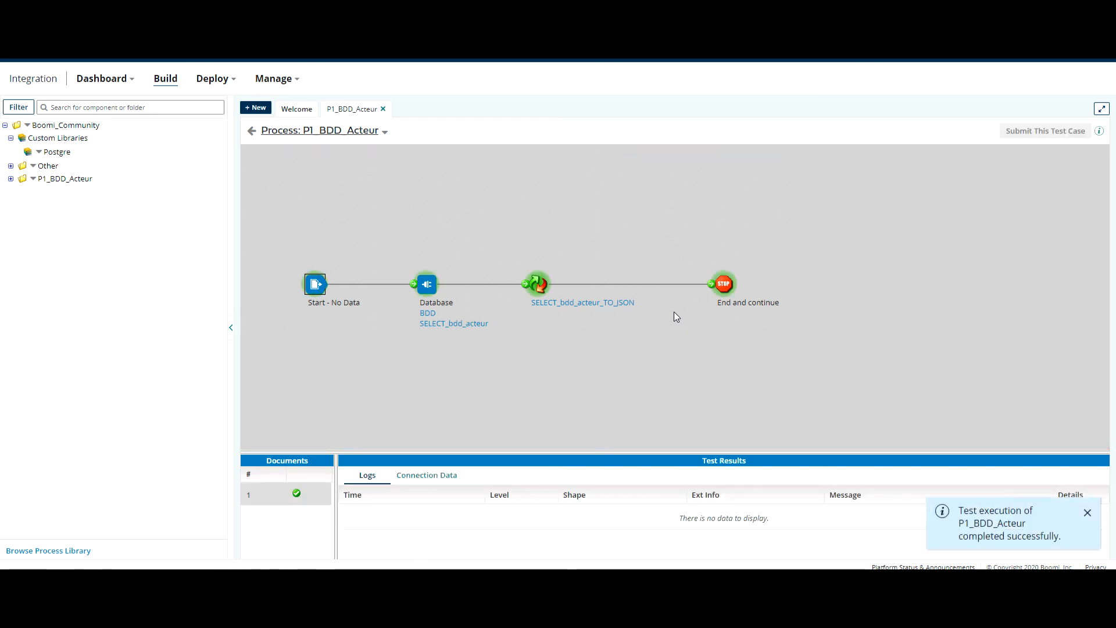
Examine the JSON document reaching the End and continue shape in the test's source data, including its formatted view.
left_click(726, 289)
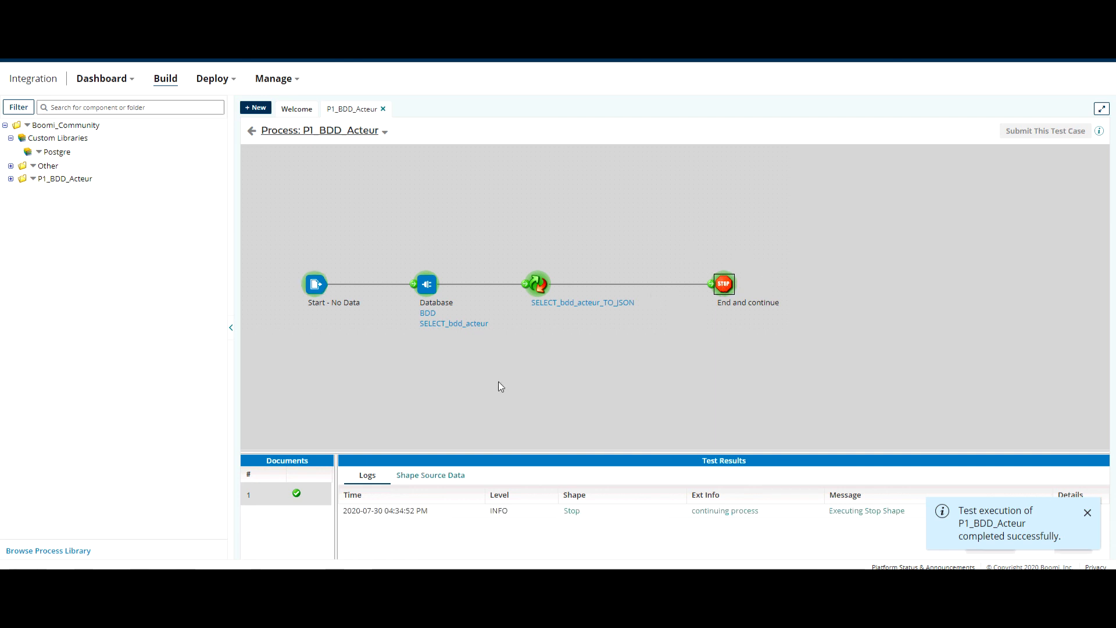
left_click(449, 476)
left_click(356, 515)
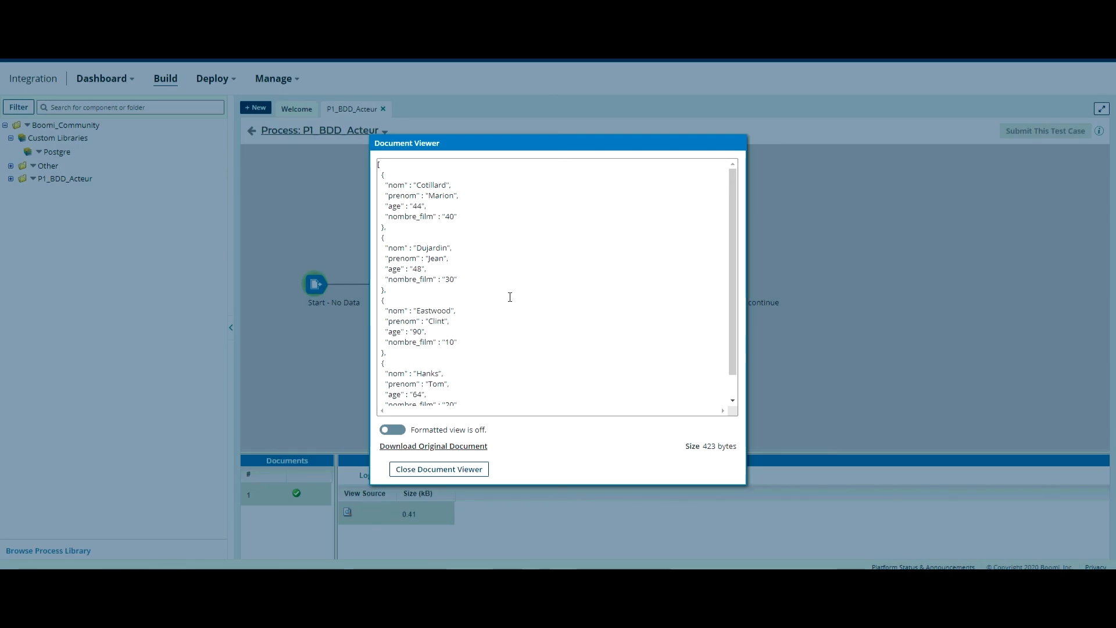
left_click_drag(733, 258, 733, 279)
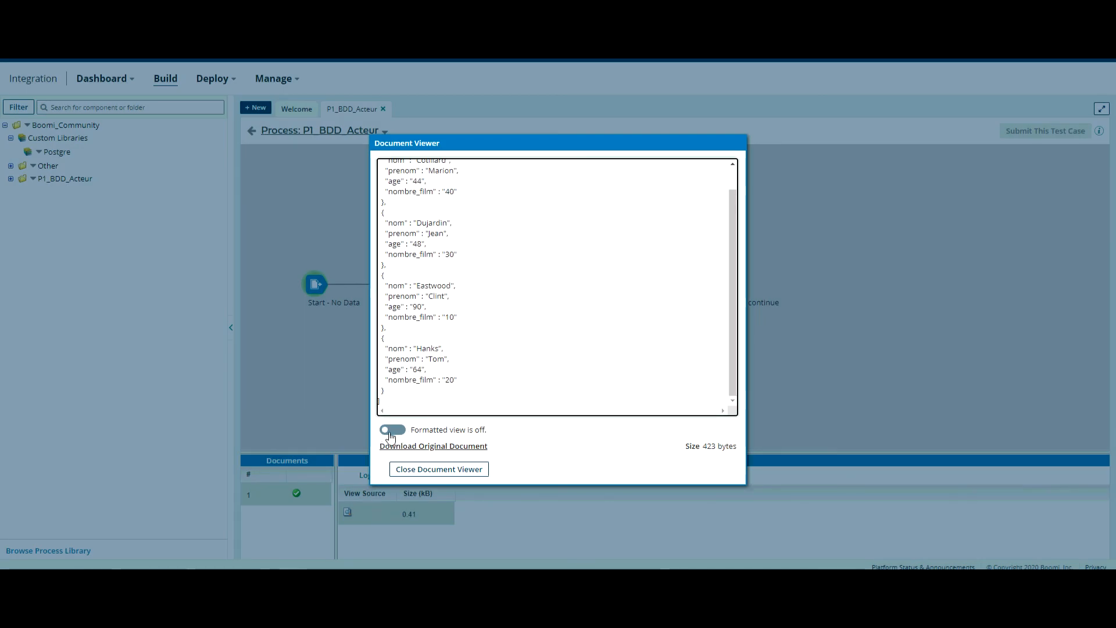
left_click(390, 433)
double_click(453, 352)
left_click(438, 471)
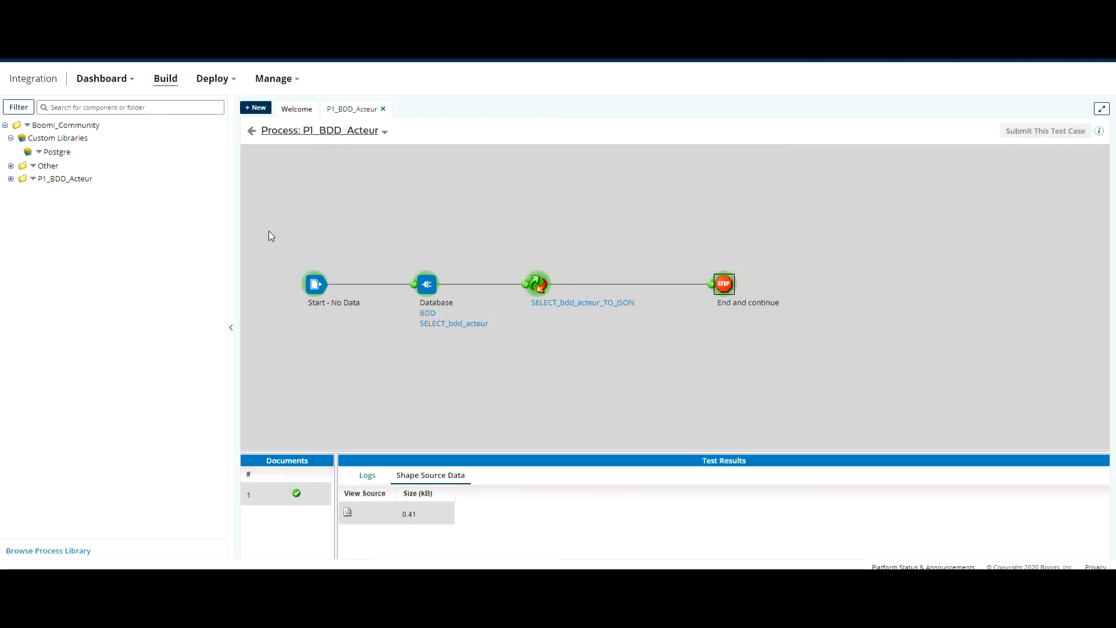
Return to the process and review the Simple Lookup's key-value table in the SELECT_bdd_acteur_TO_JSON map, closing the map without changes.
left_click(252, 130)
left_click(615, 278)
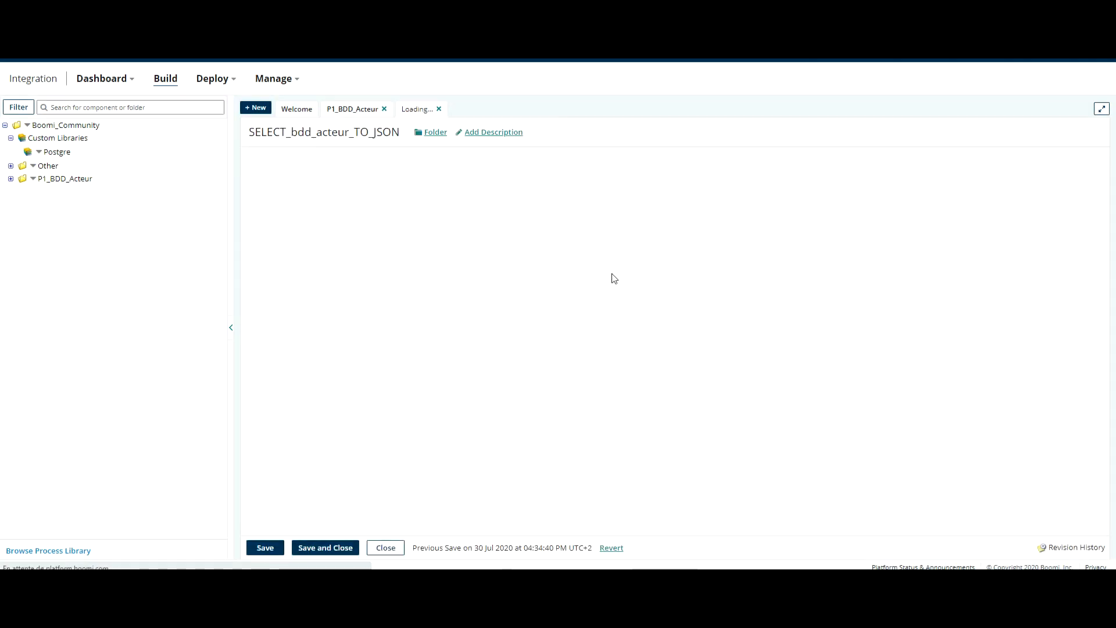
left_click(756, 319)
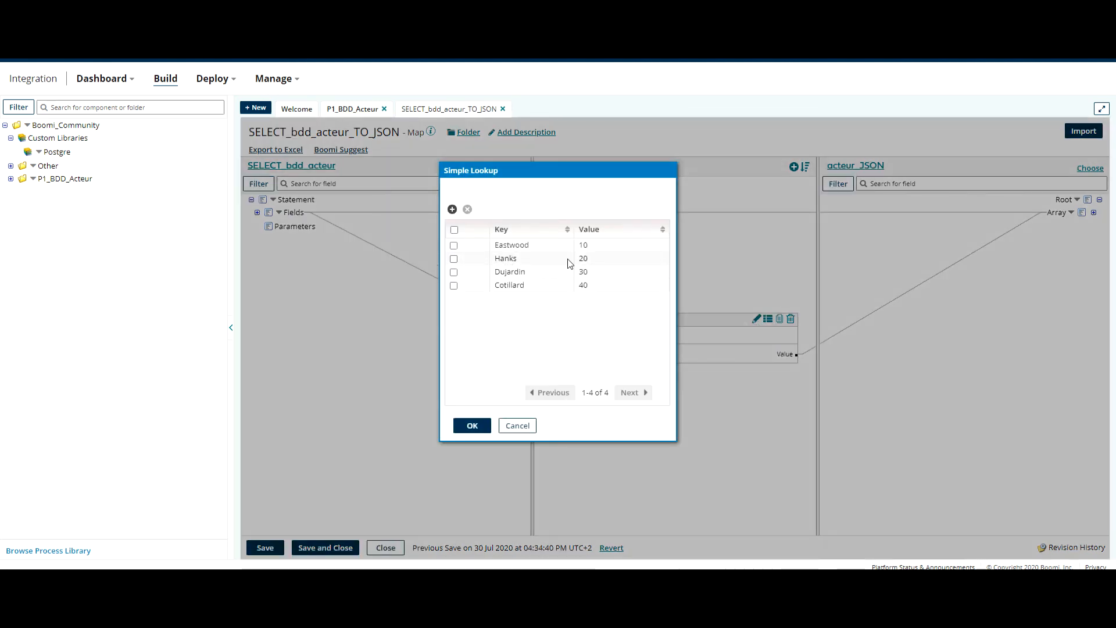
left_click(526, 425)
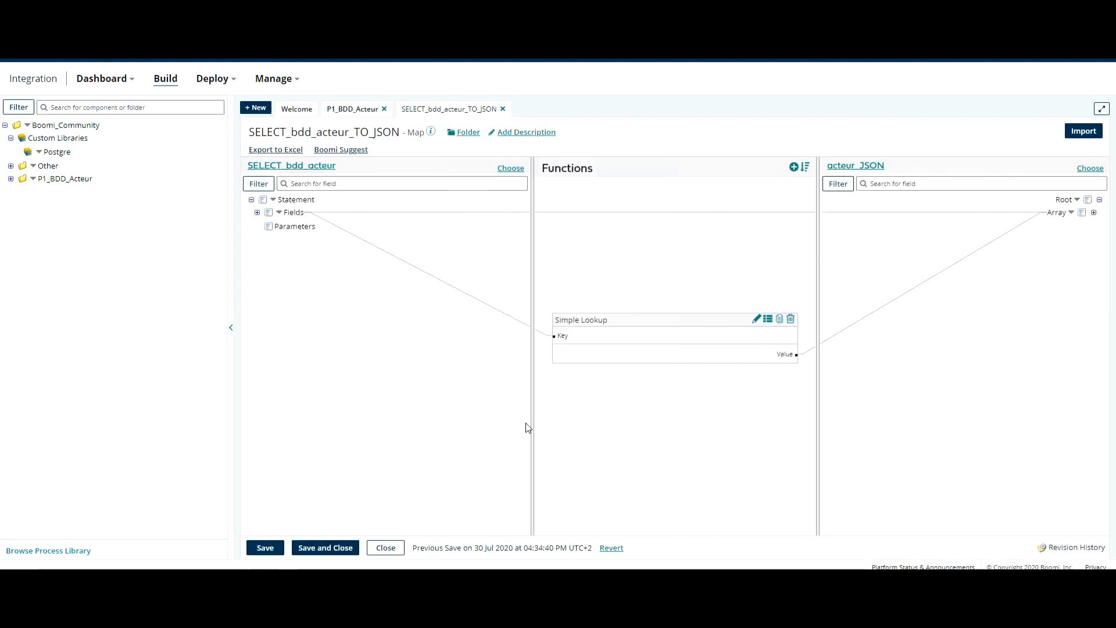
left_click(334, 553)
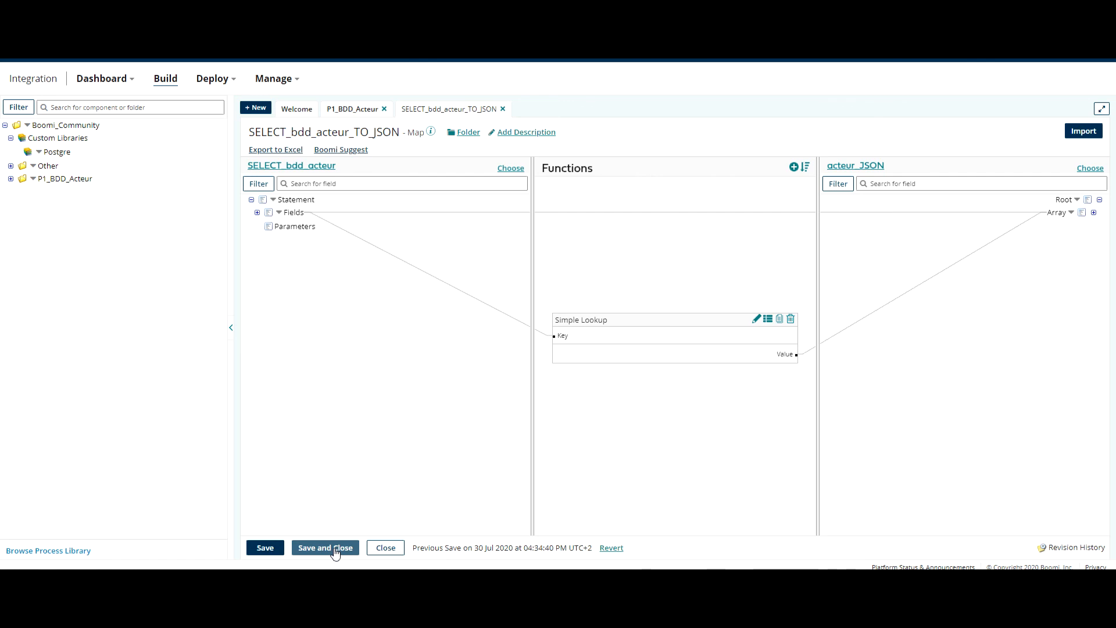
left_click(338, 548)
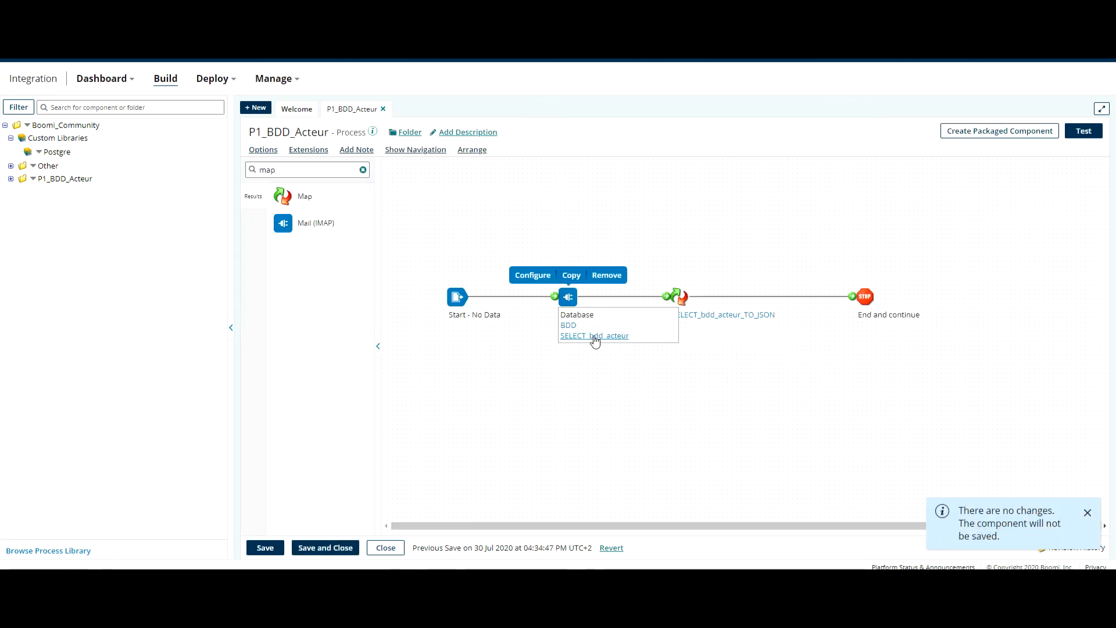
Move the End and continue shape slightly closer to the Map shape on the process canvas.
mouse_move(640, 346)
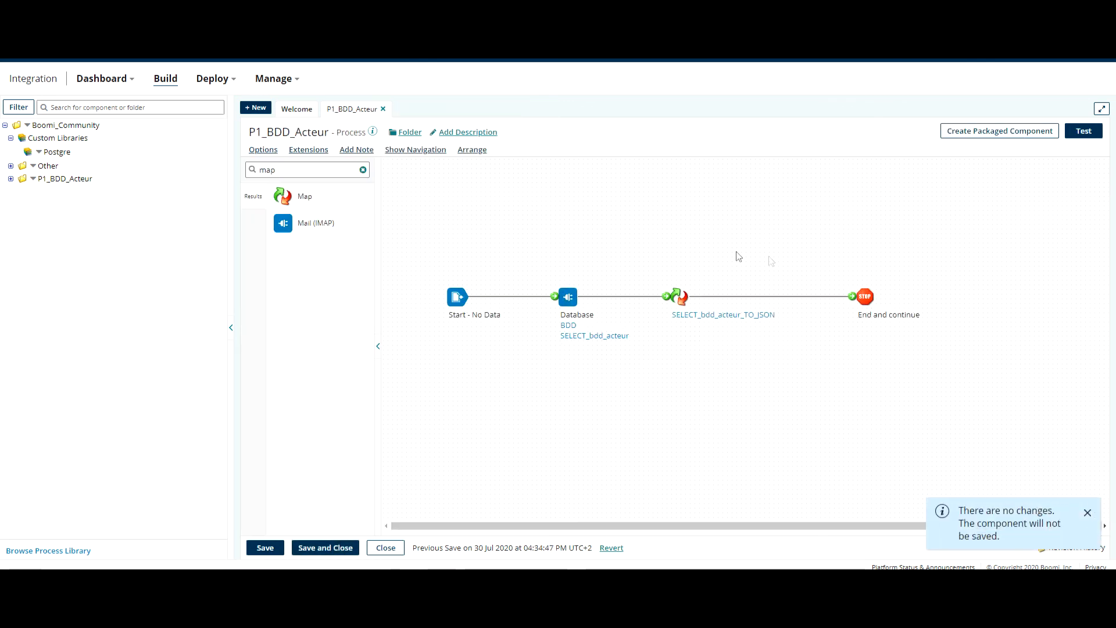
mouse_move(866, 299)
left_click_drag(868, 298, 858, 297)
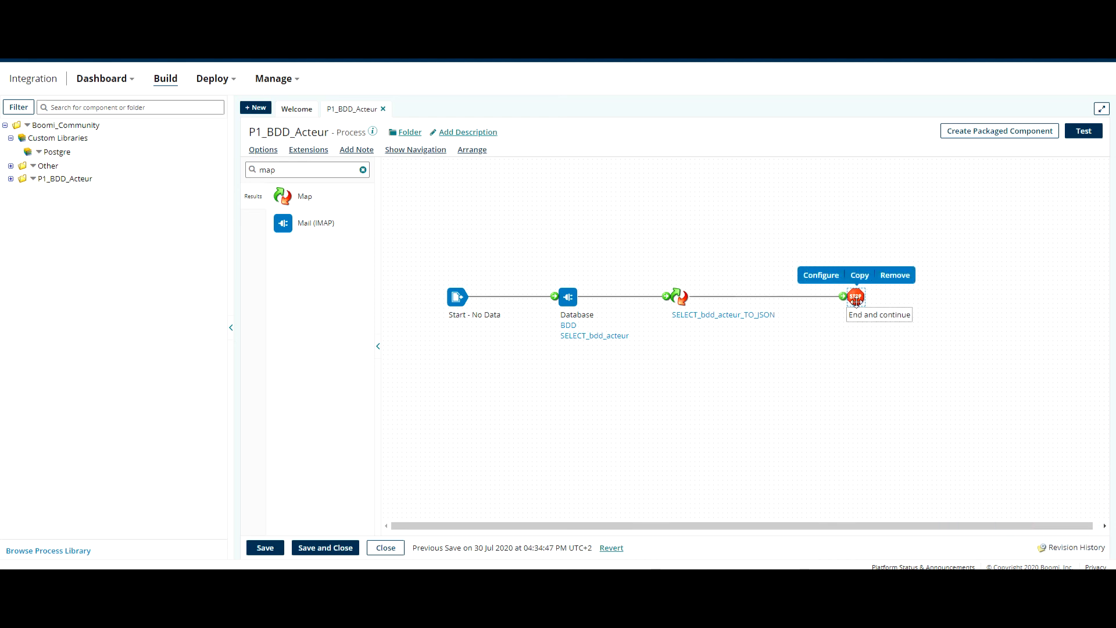